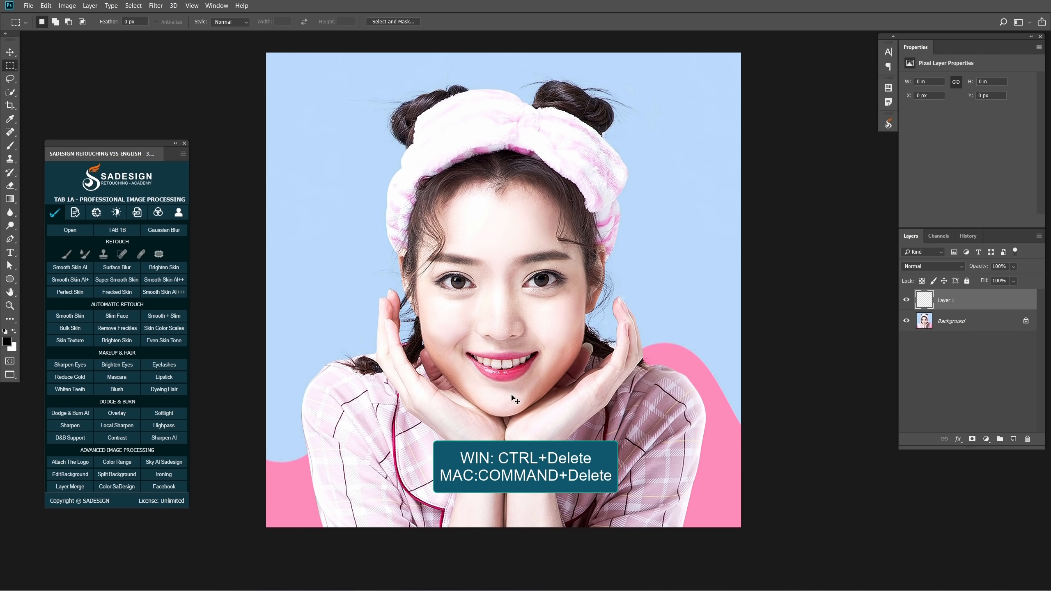
# Fill Layer 1 with the white background colour and show the grid over the canvas
pyautogui.hotkey('ctrl', 'Delete')
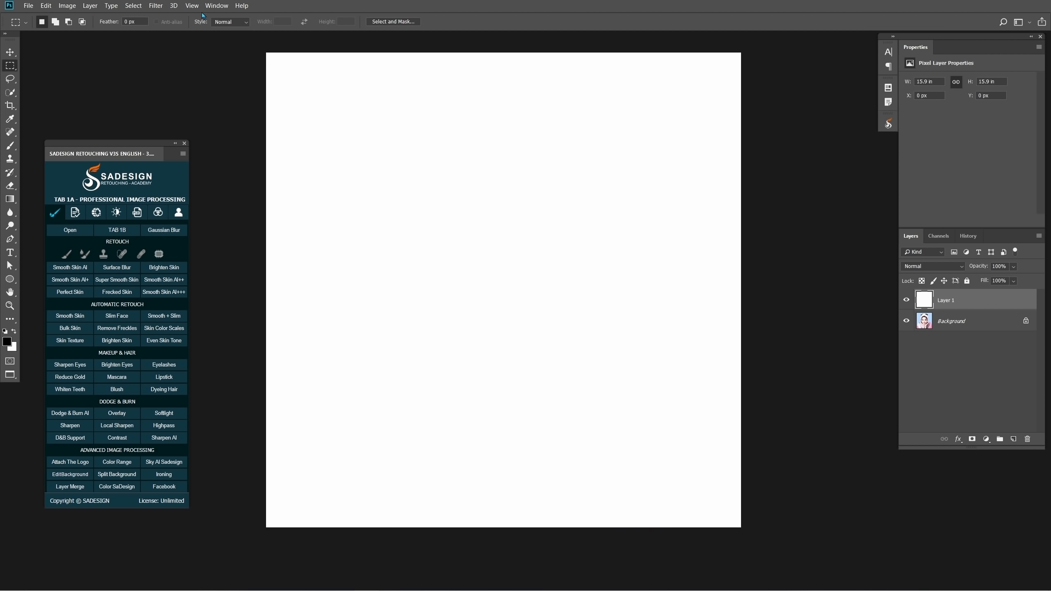
pyautogui.click(192, 5)
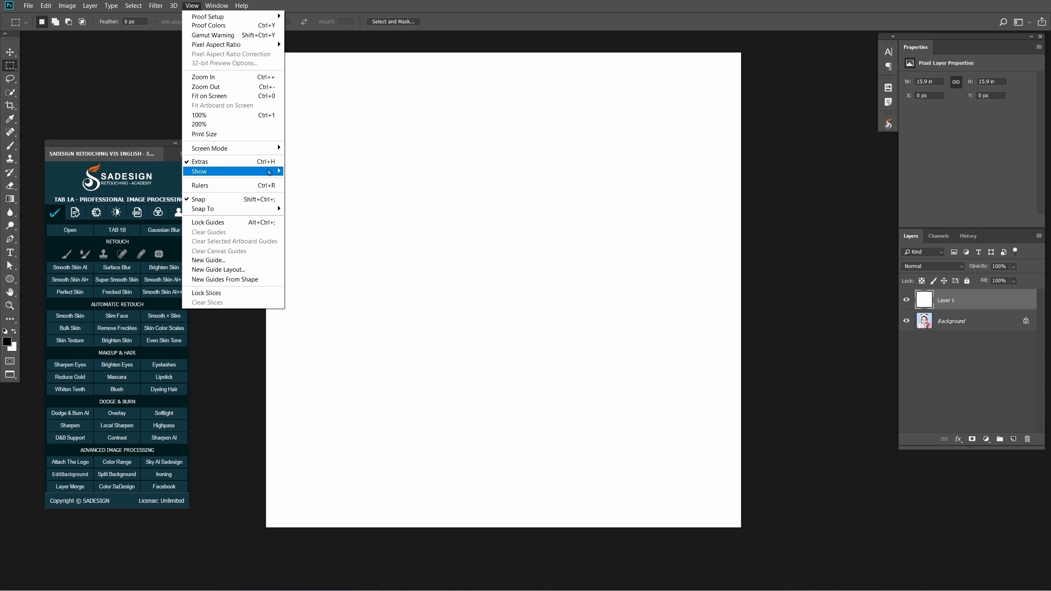
pyautogui.moveTo(269, 172)
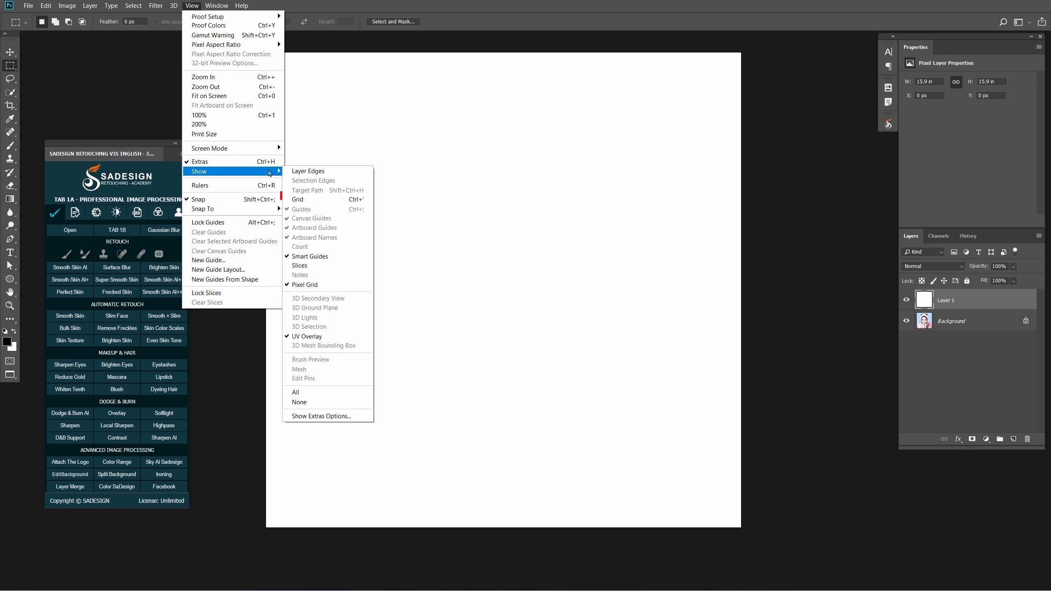
pyautogui.click(354, 200)
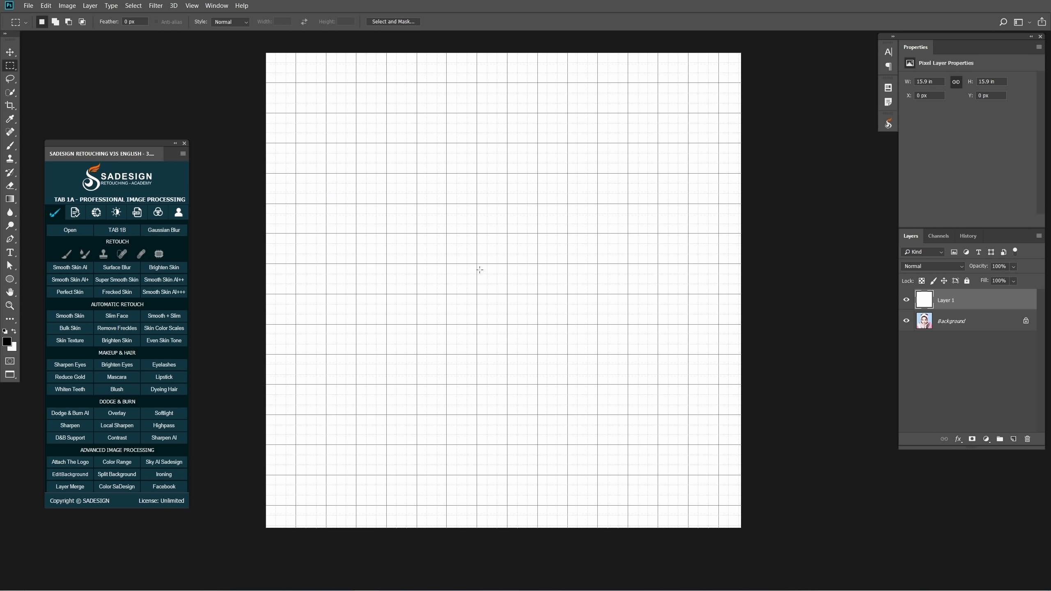
# Set the grid preferences to a gridline every 100 pixels with 1 subdivision
pyautogui.click(46, 6)
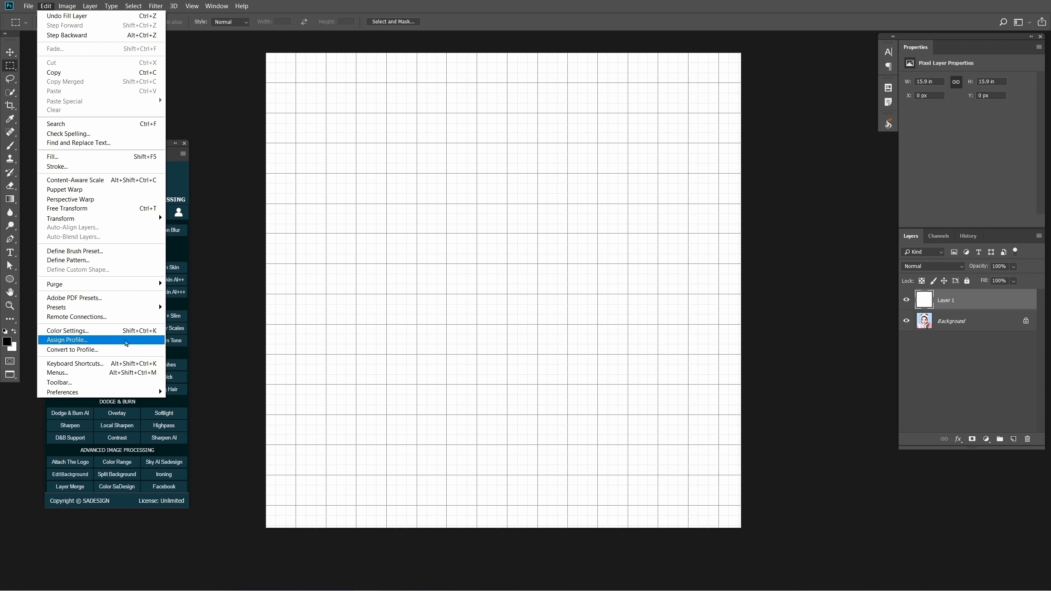
pyautogui.moveTo(158, 390)
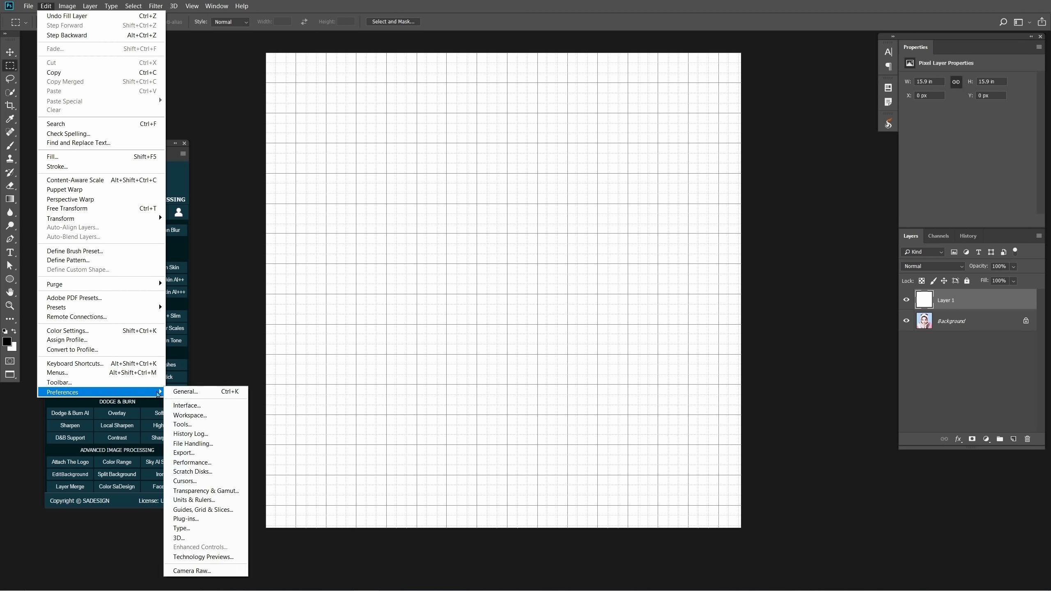
pyautogui.click(201, 392)
pyautogui.press('i')
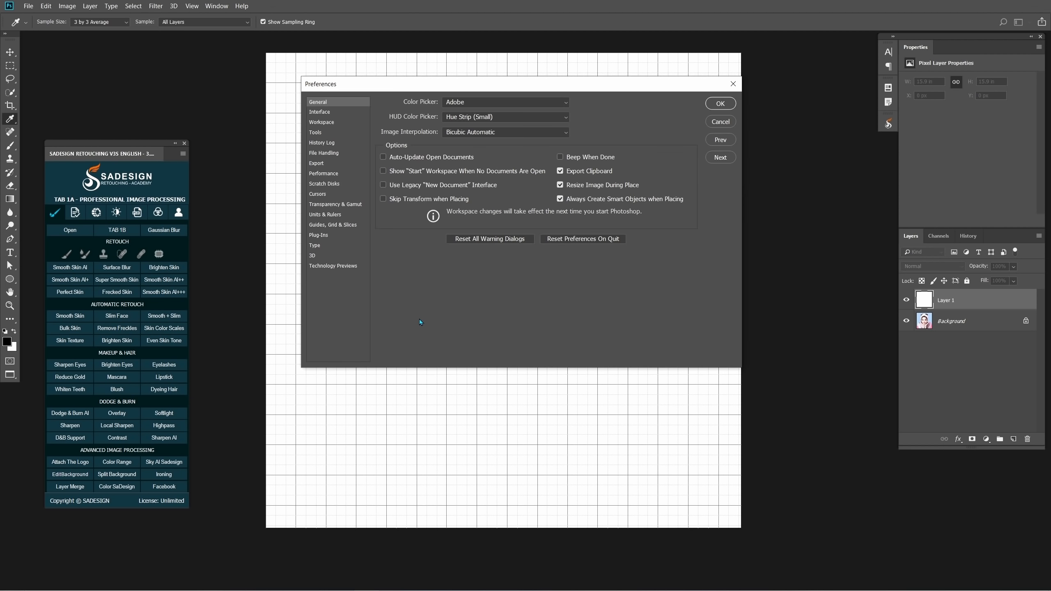
pyautogui.click(343, 226)
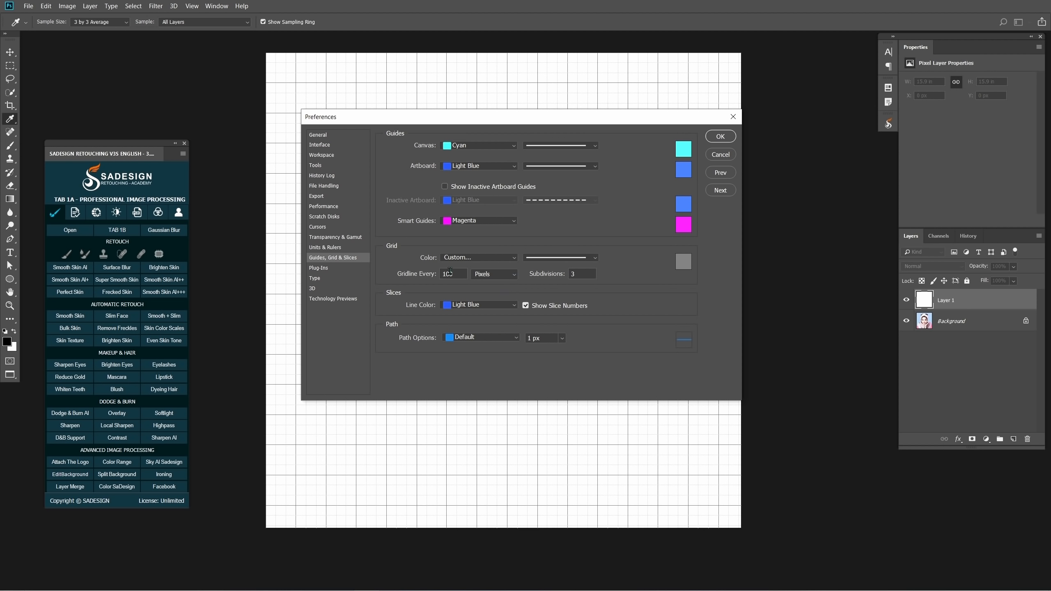
pyautogui.doubleClick(461, 274)
pyautogui.click(500, 276)
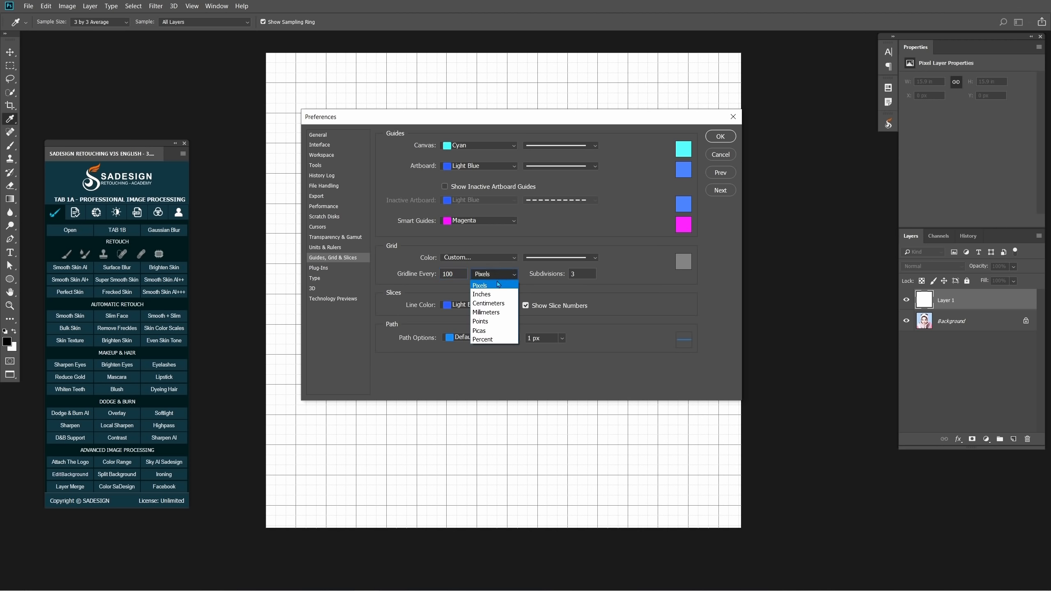
pyautogui.click(495, 287)
pyautogui.click(543, 275)
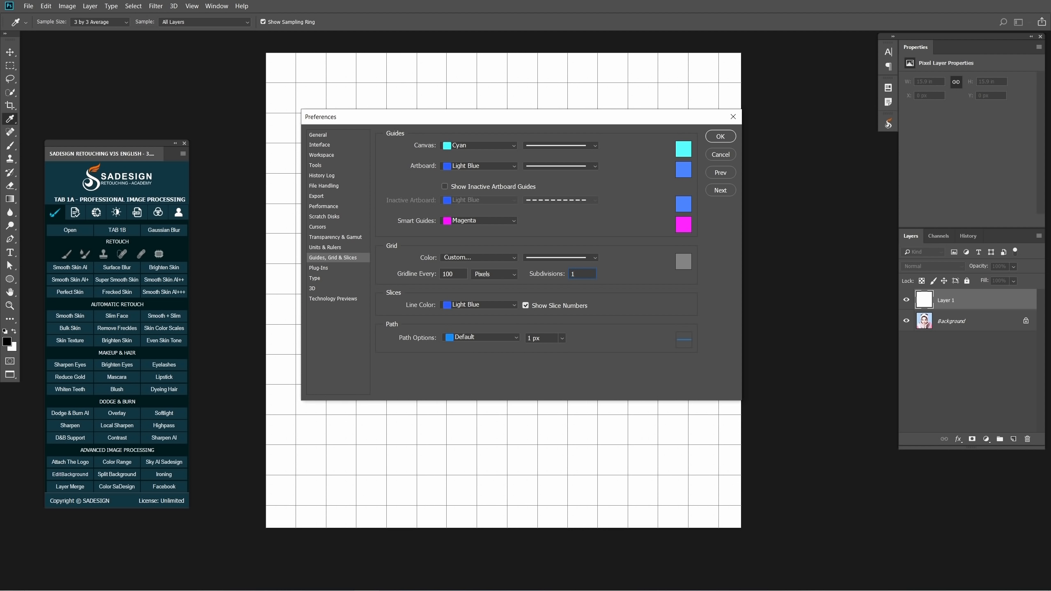
pyautogui.click(722, 140)
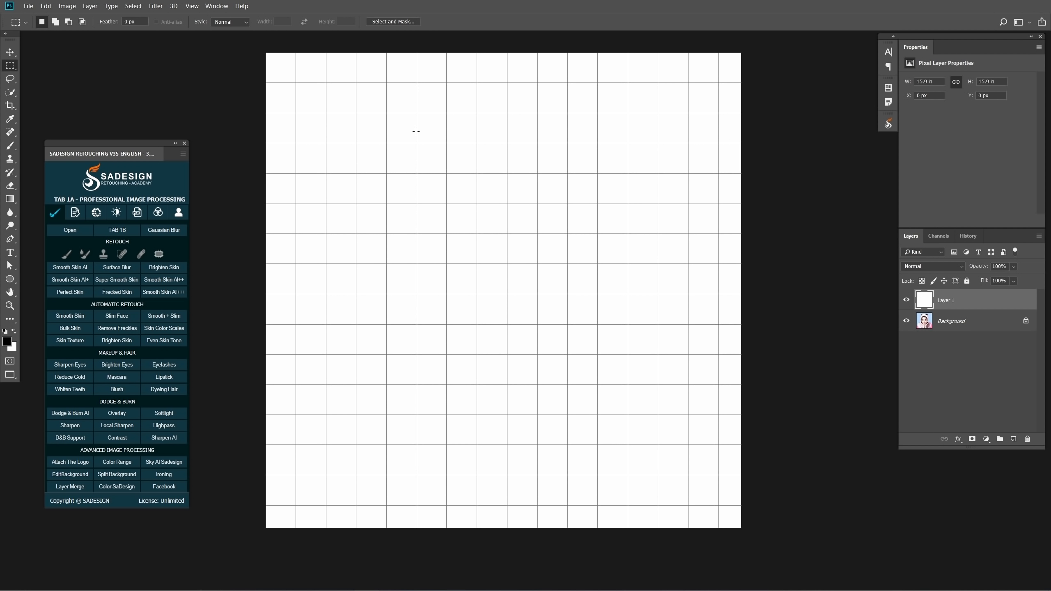
# With snapping to the grid enabled, select a single pixel row along every horizontal gridline using the Single Row Marquee tool
pyautogui.rightClick(10, 65)
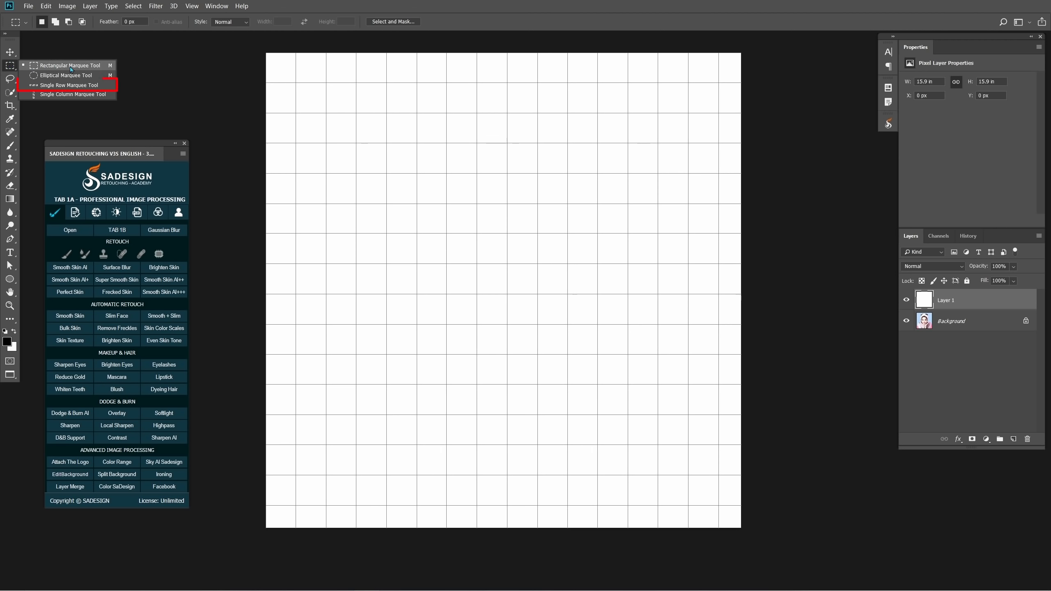
pyautogui.click(95, 86)
pyautogui.click(192, 6)
pyautogui.moveTo(242, 213)
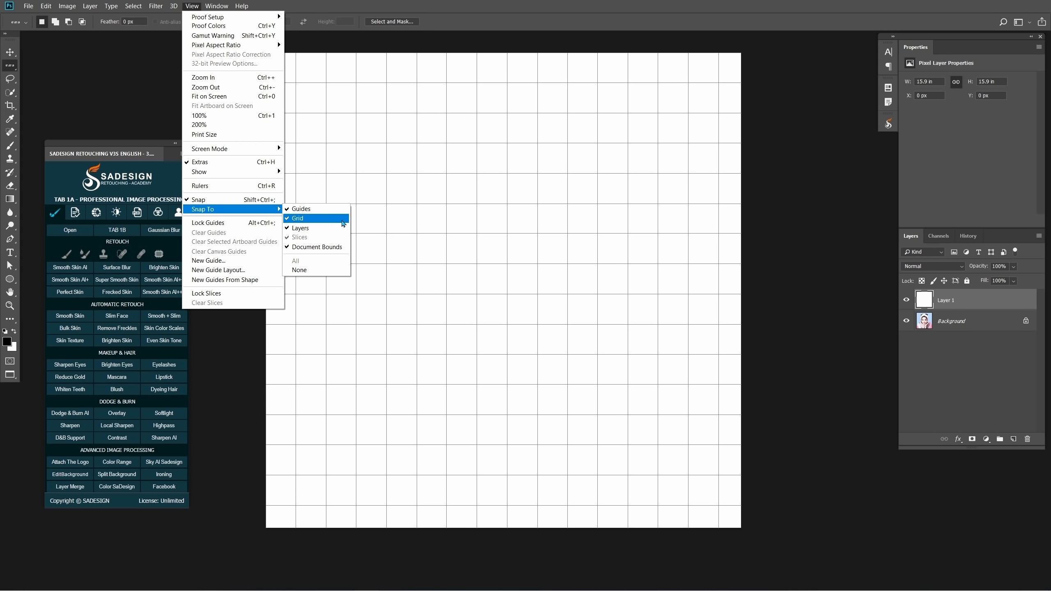
pyautogui.click(430, 234)
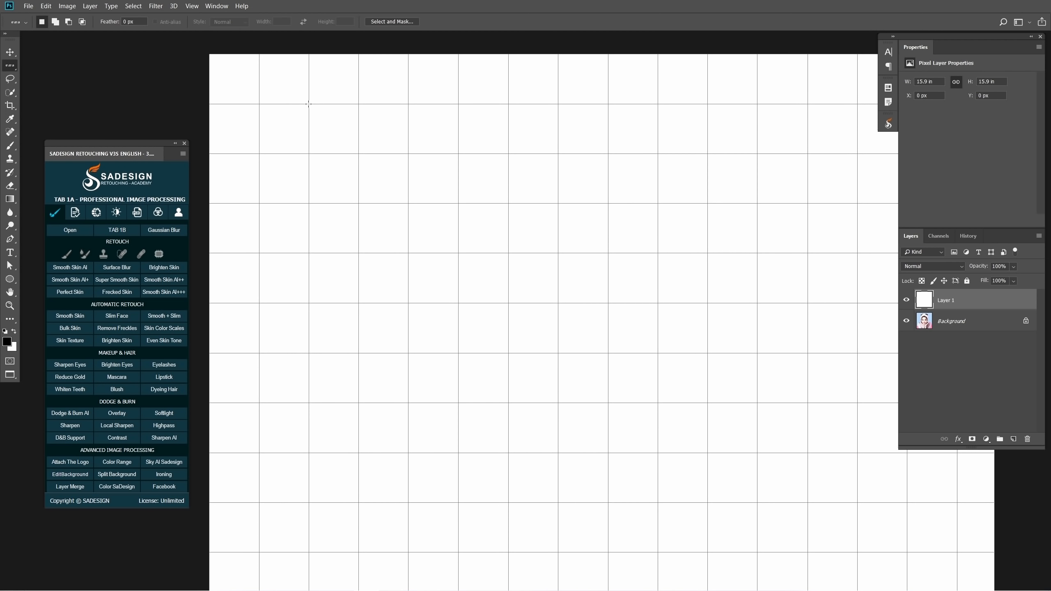
pyautogui.click(309, 104)
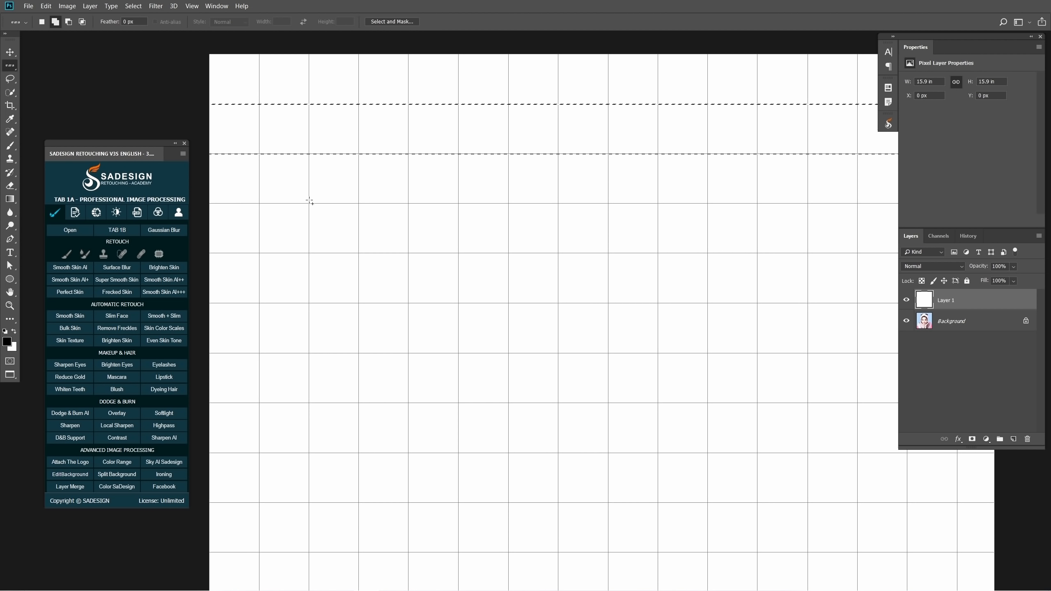
pyautogui.click(310, 253)
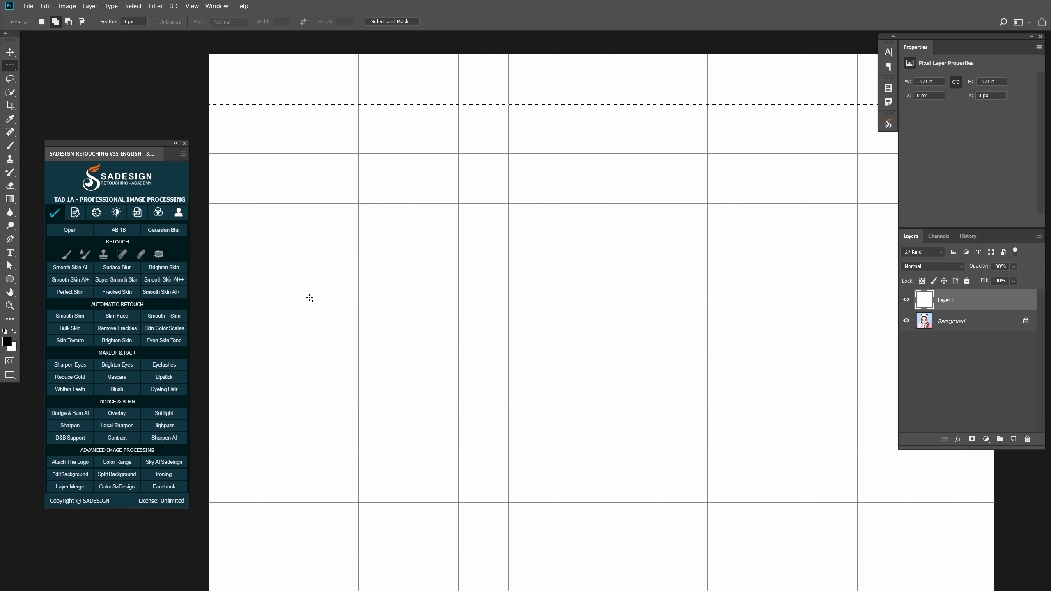
pyautogui.click(311, 304)
pyautogui.click(310, 353)
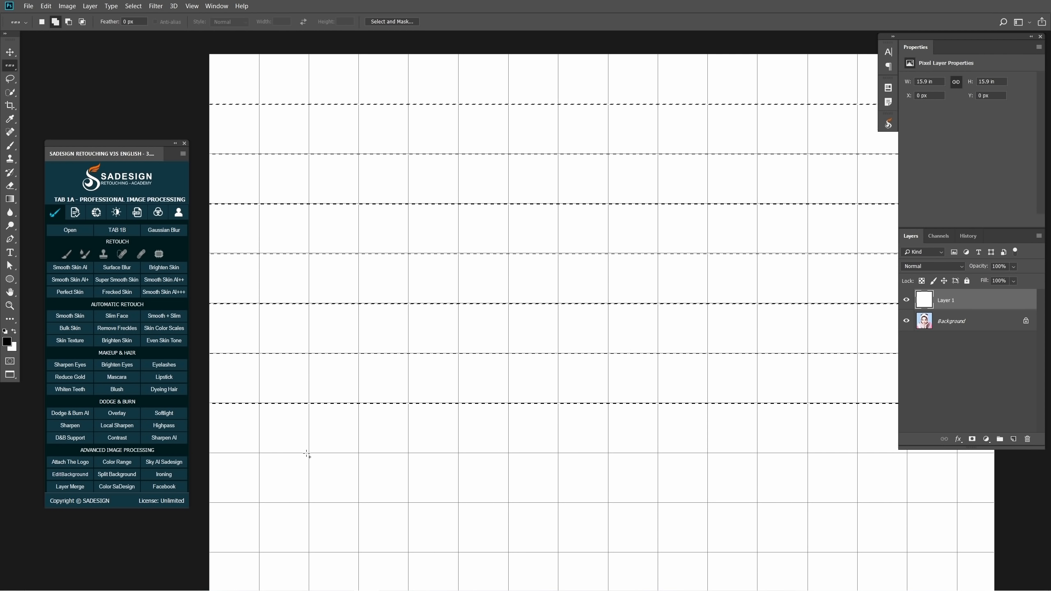
pyautogui.click(311, 402)
pyautogui.click(312, 453)
pyautogui.moveTo(312, 502); pyautogui.dragTo(309, 432)
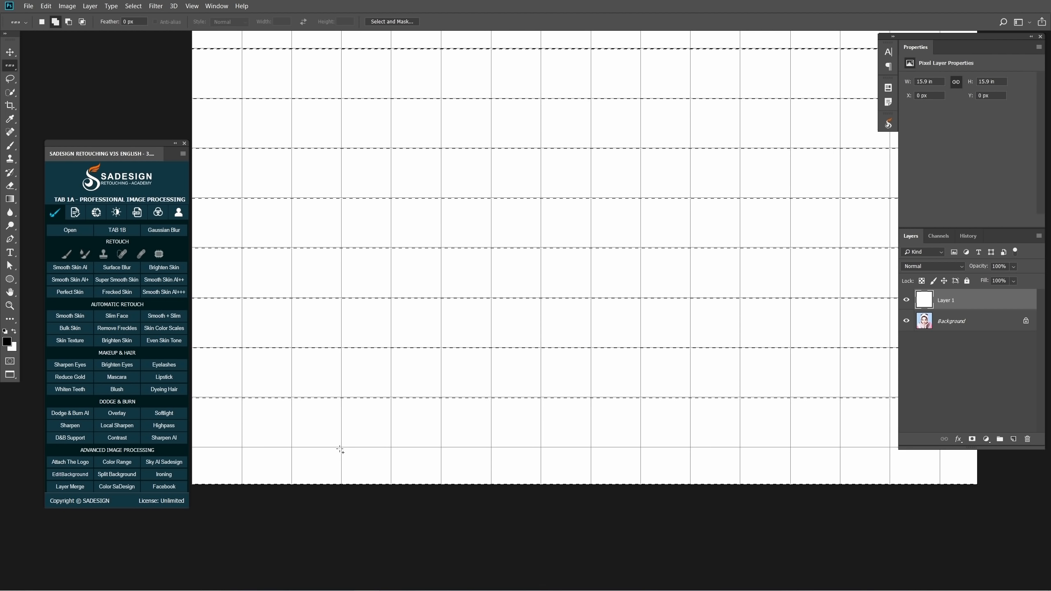
# Add a single pixel column along the vertical gridlines to the selection with the Single Column Marquee tool
pyautogui.rightClick(12, 66)
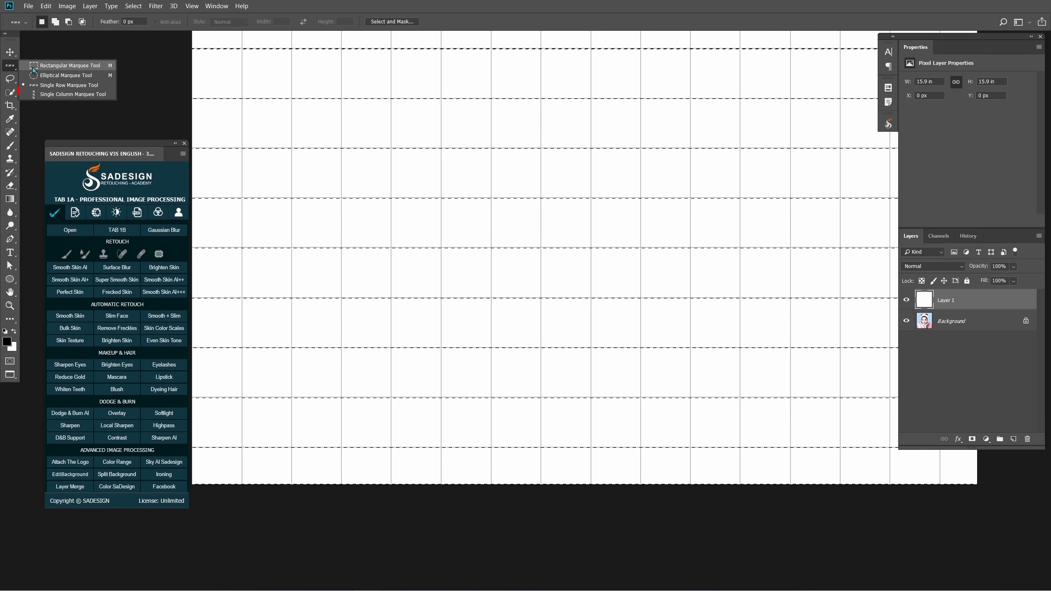
pyautogui.click(97, 95)
pyautogui.press('shift')
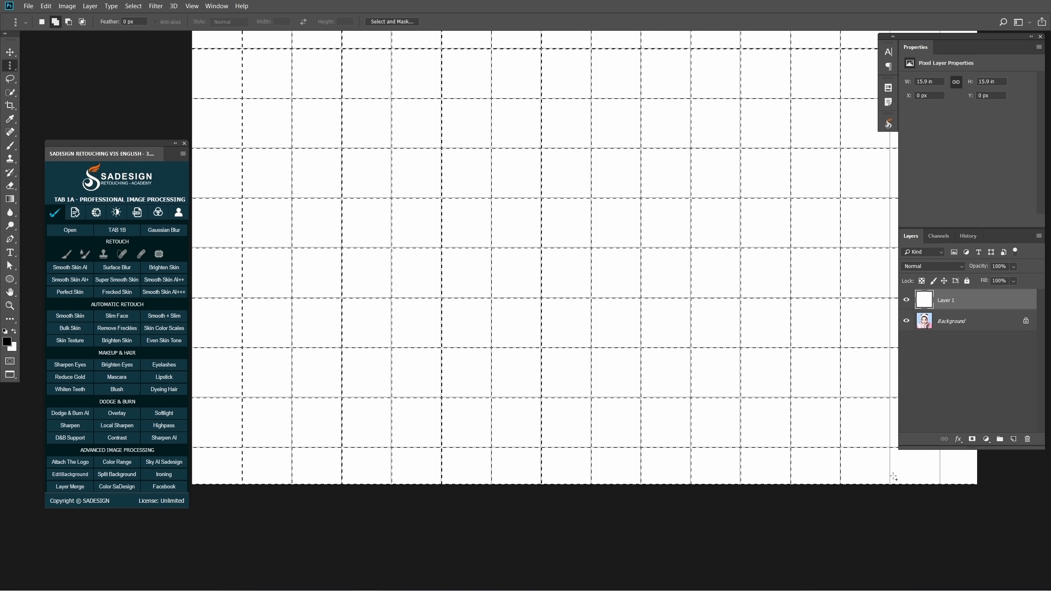
# Fill the gridline selection with the white background colour on a new layer and leave only that layer visible
pyautogui.hotkey('ctrl', 'd')
pyautogui.scroll(-1, 599, 353)
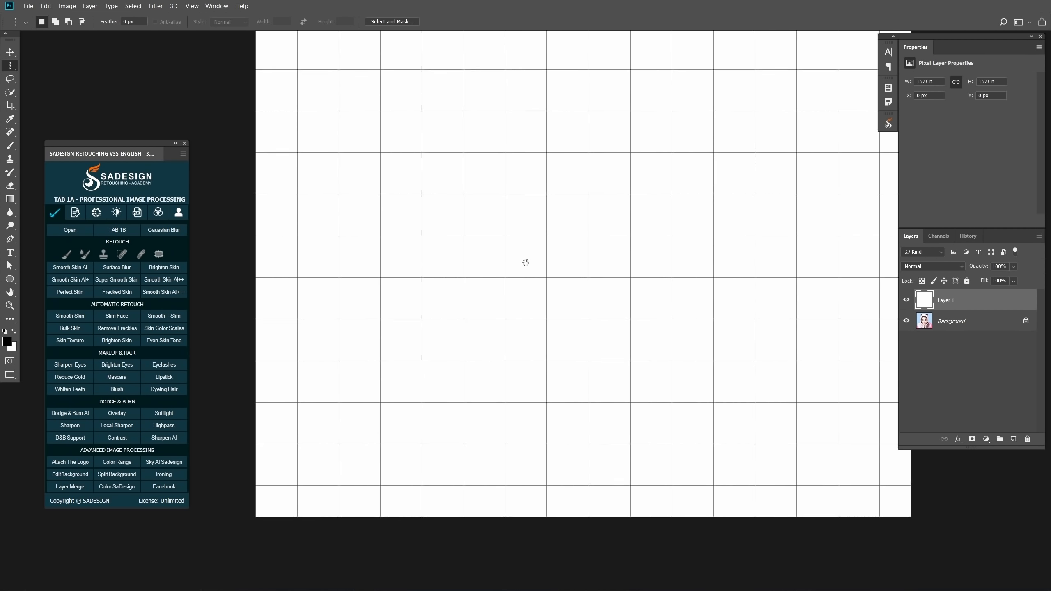
pyautogui.hotkey('ctrl', 'shift', 'd')
pyautogui.scroll(-1, 555, 281)
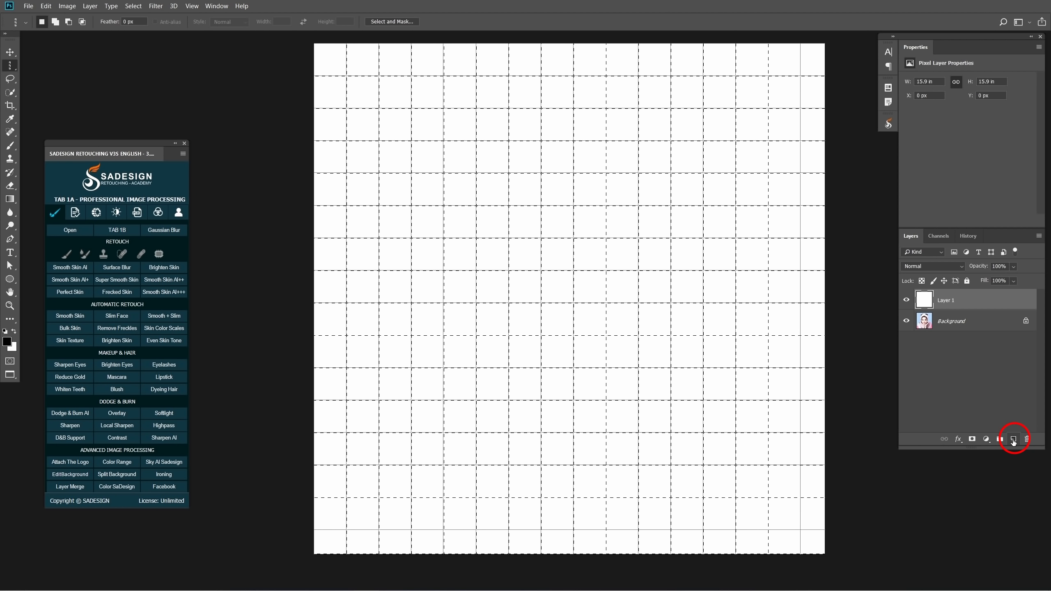
pyautogui.click(1013, 439)
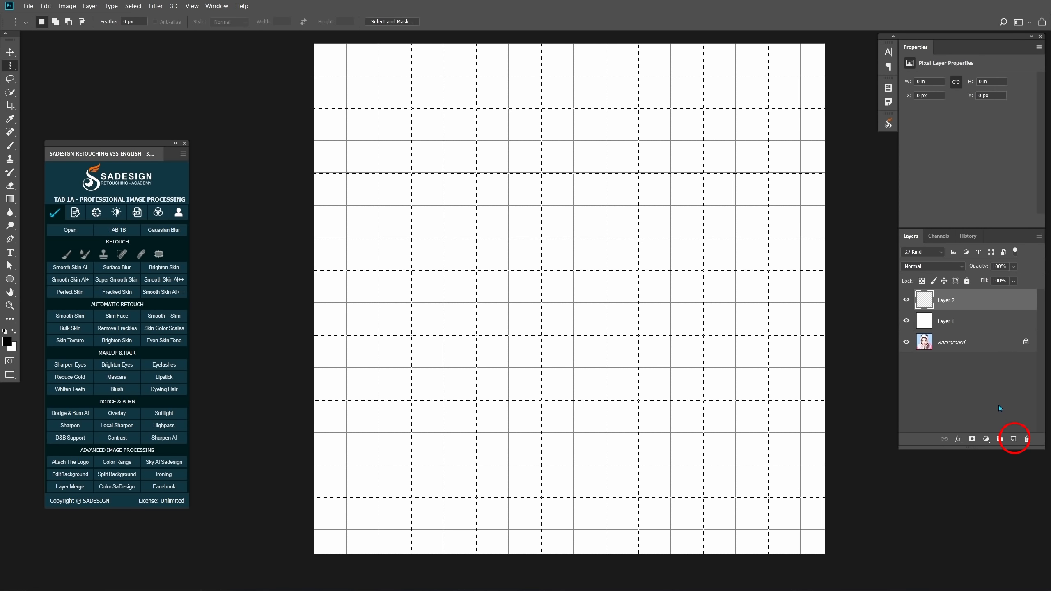
pyautogui.hotkey('ctrl', 'Delete')
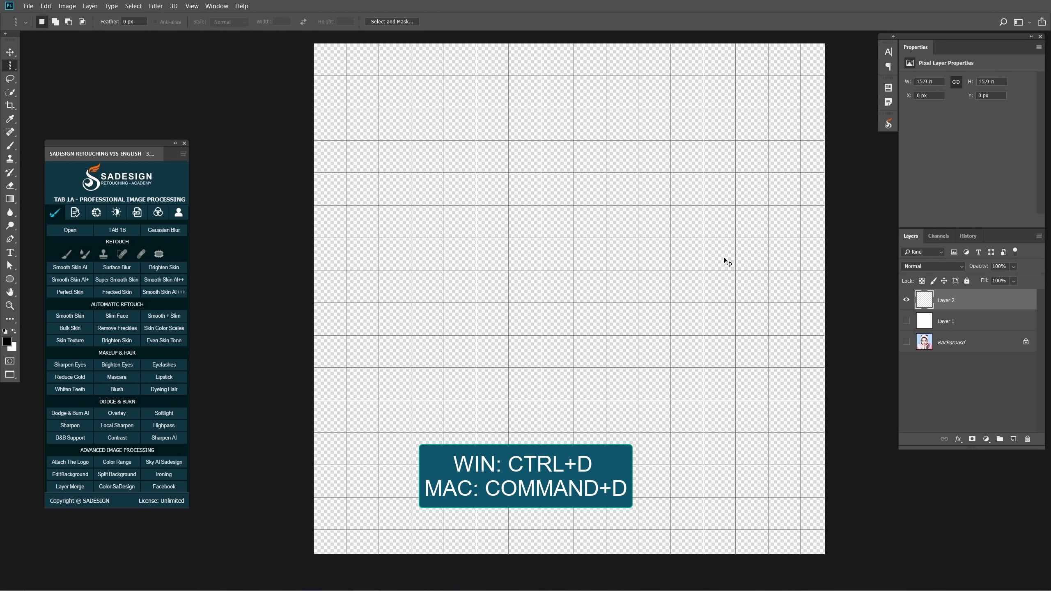
pyautogui.scroll(4, 668, 230)
pyautogui.scroll(-4, 635, 218)
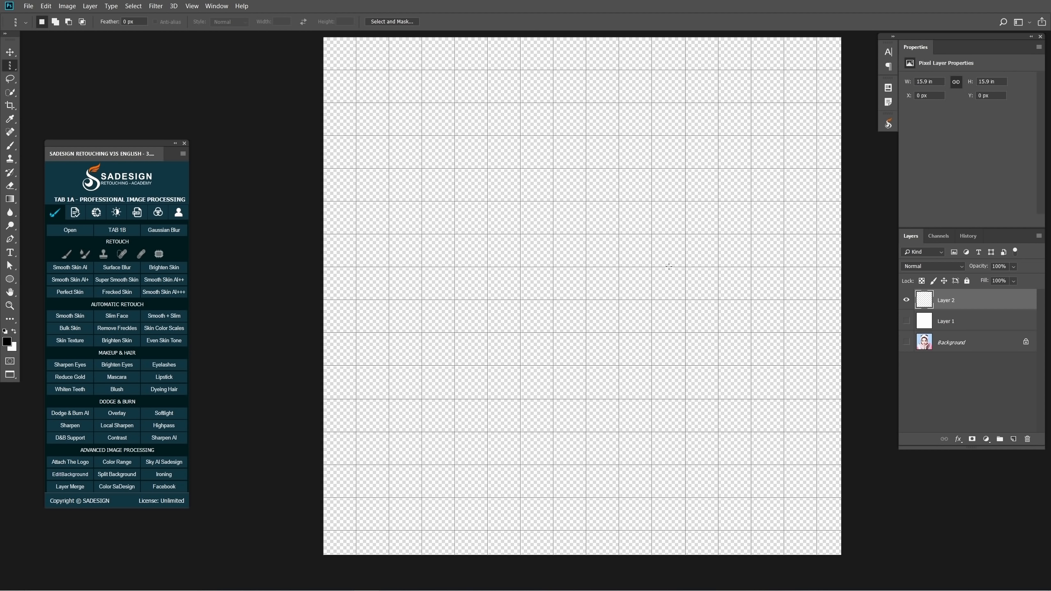
# Delete the white-filled Layer 1 and make the Background photo visible again
pyautogui.moveTo(949, 327); pyautogui.dragTo(1028, 442)
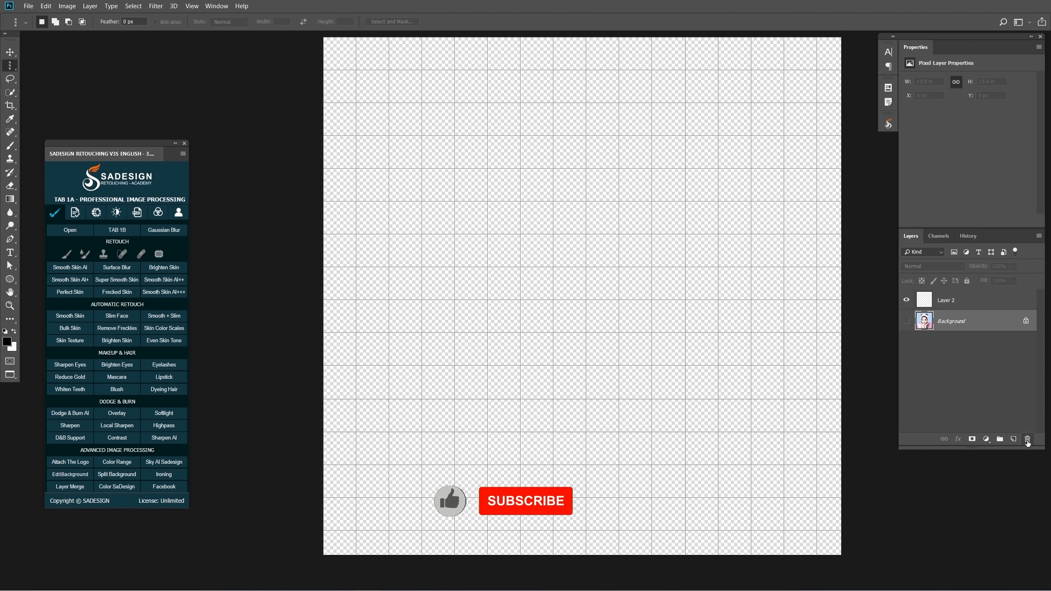
pyautogui.click(906, 321)
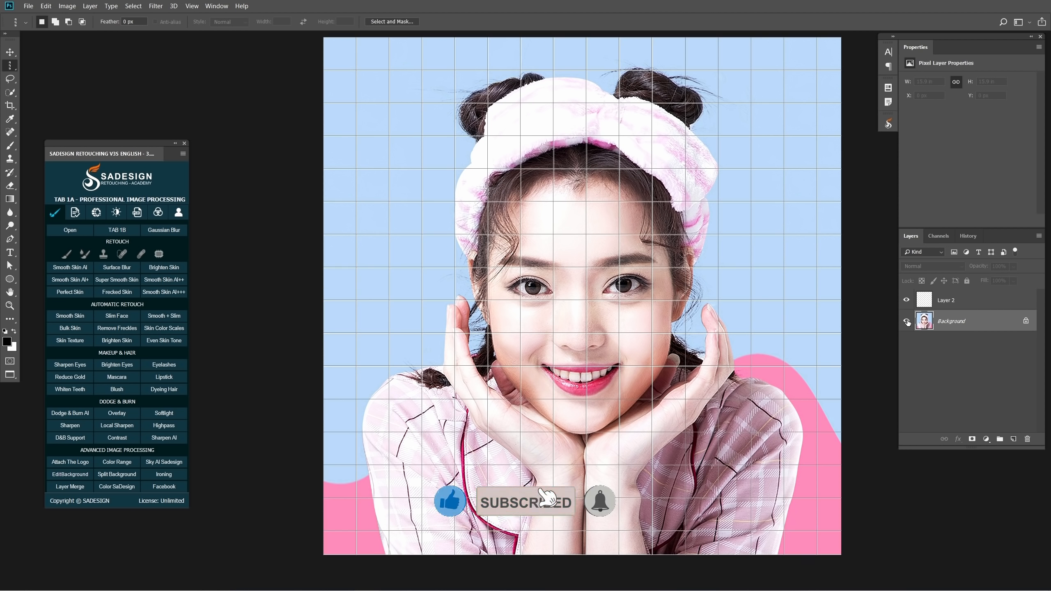
pyautogui.moveTo(629, 275)
pyautogui.mouseDown()
pyautogui.moveTo(619, 289)
pyautogui.moveTo(613, 281)
pyautogui.mouseUp()
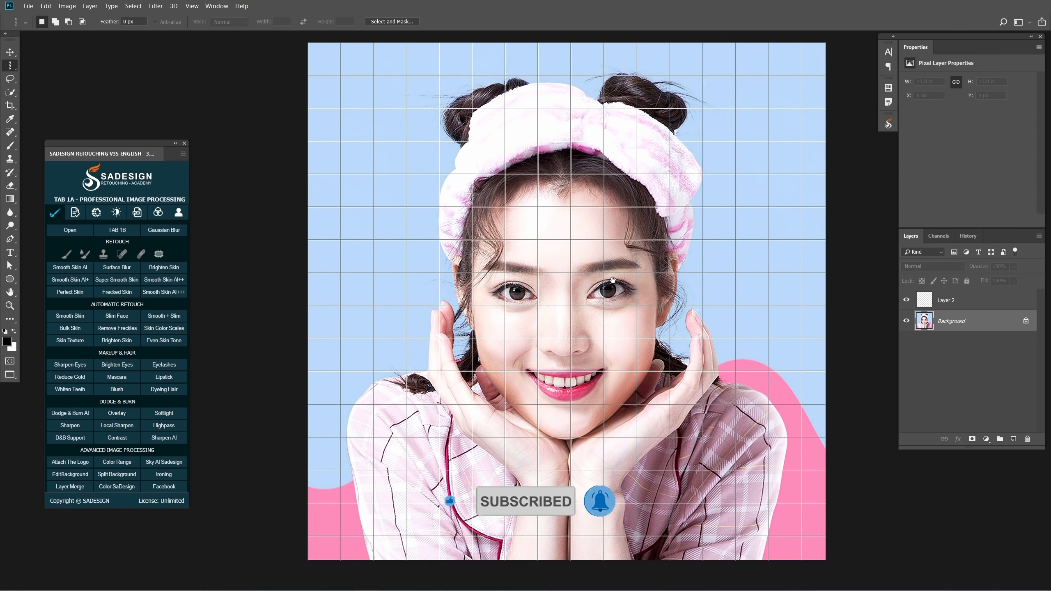
# Select a border one grid cell wide around all four edges of the photo with the Rectangular Marquee tool
pyautogui.press('m')
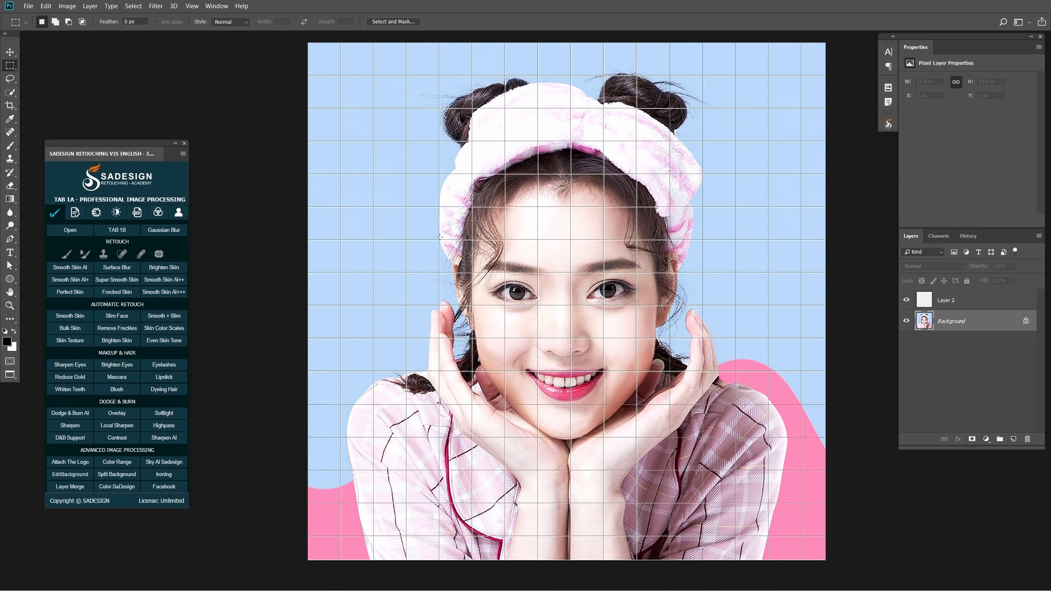
pyautogui.rightClick(10, 67)
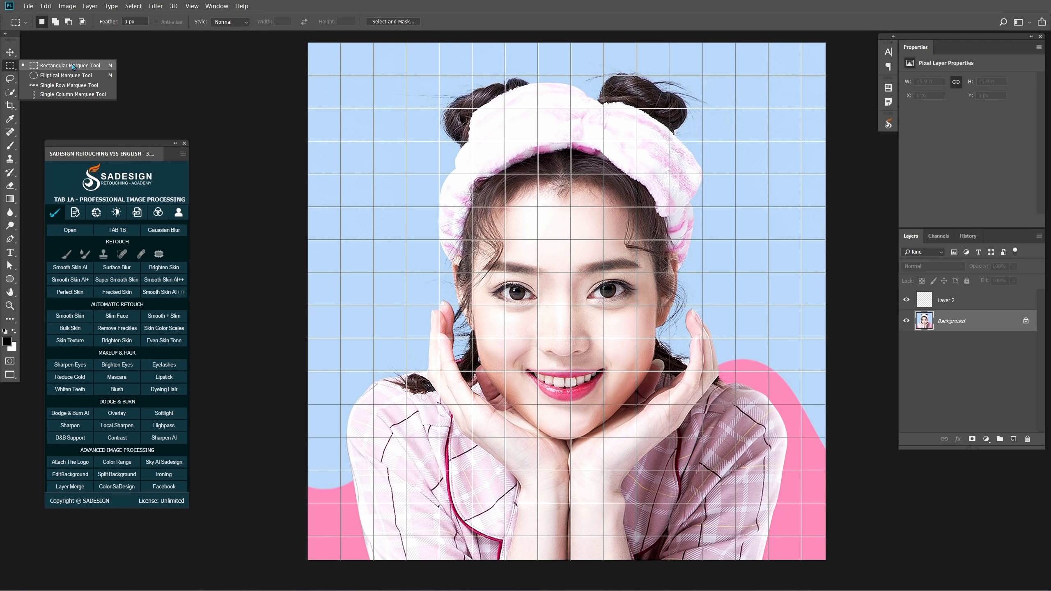
pyautogui.click(72, 67)
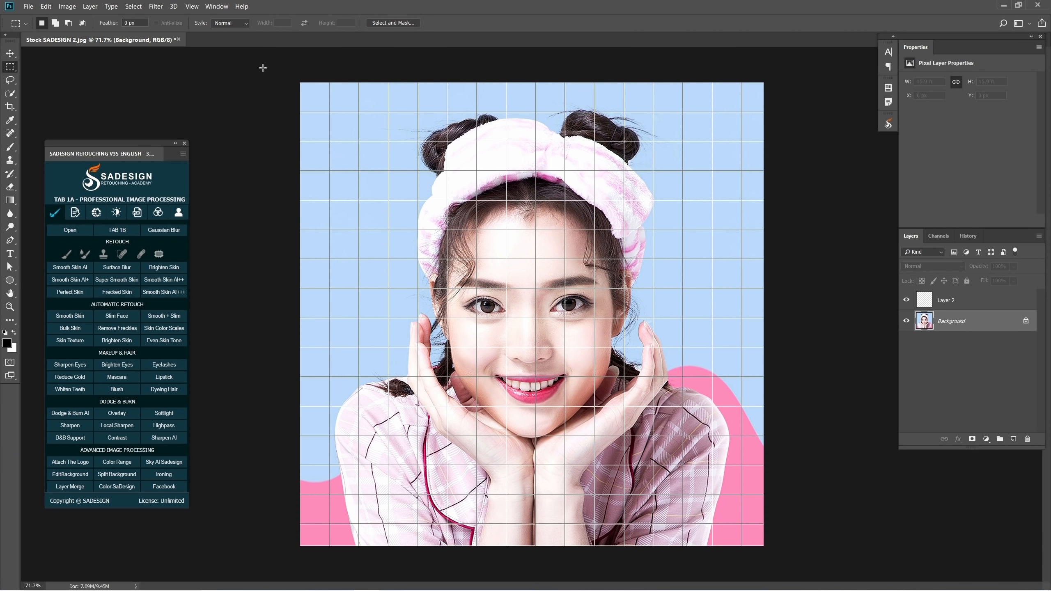
pyautogui.moveTo(301, 83); pyautogui.dragTo(327, 573)
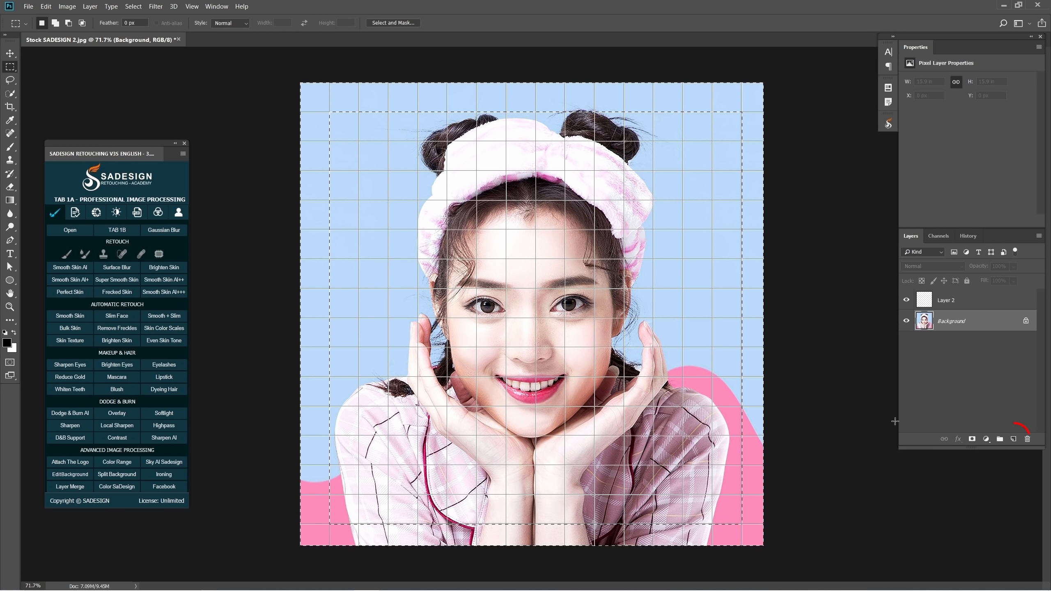
# Fill the border selection with the white background colour on a new layer above the Background and deselect it
pyautogui.click(1013, 439)
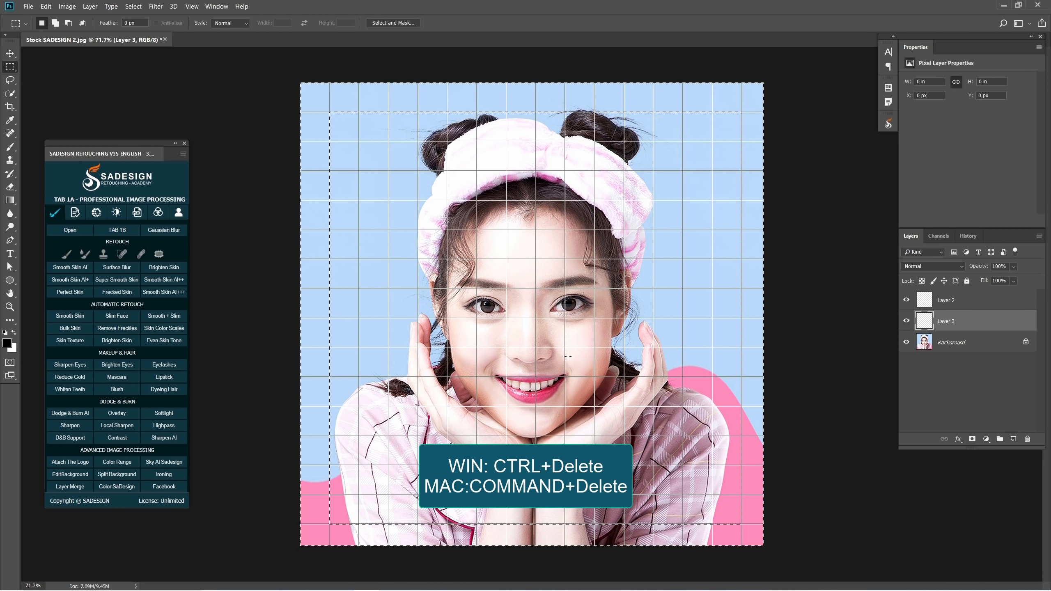
pyautogui.hotkey('ctrl', 'Delete')
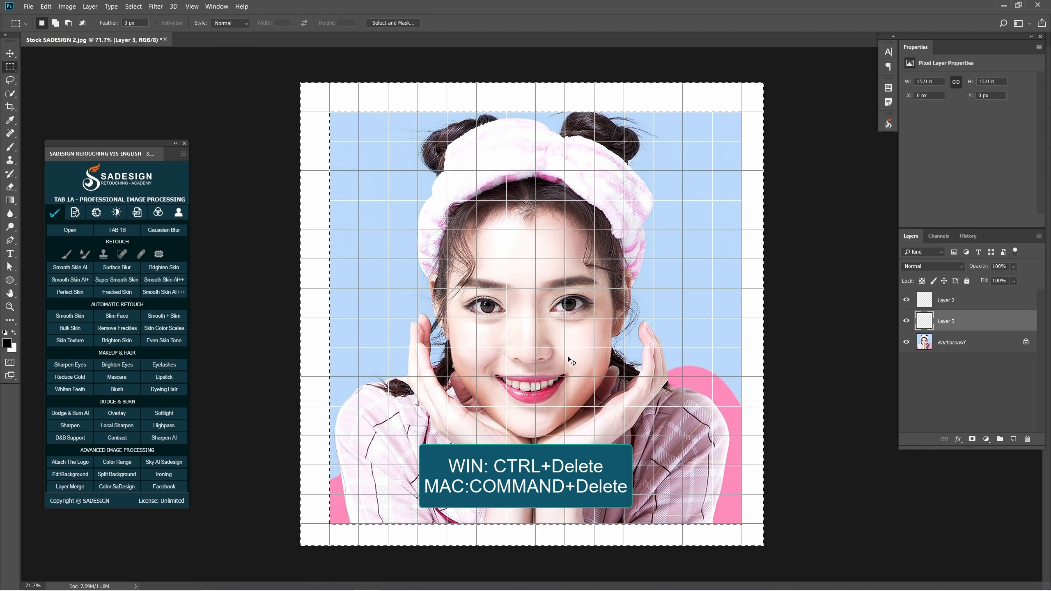
pyautogui.hotkey('ctrl', 'd')
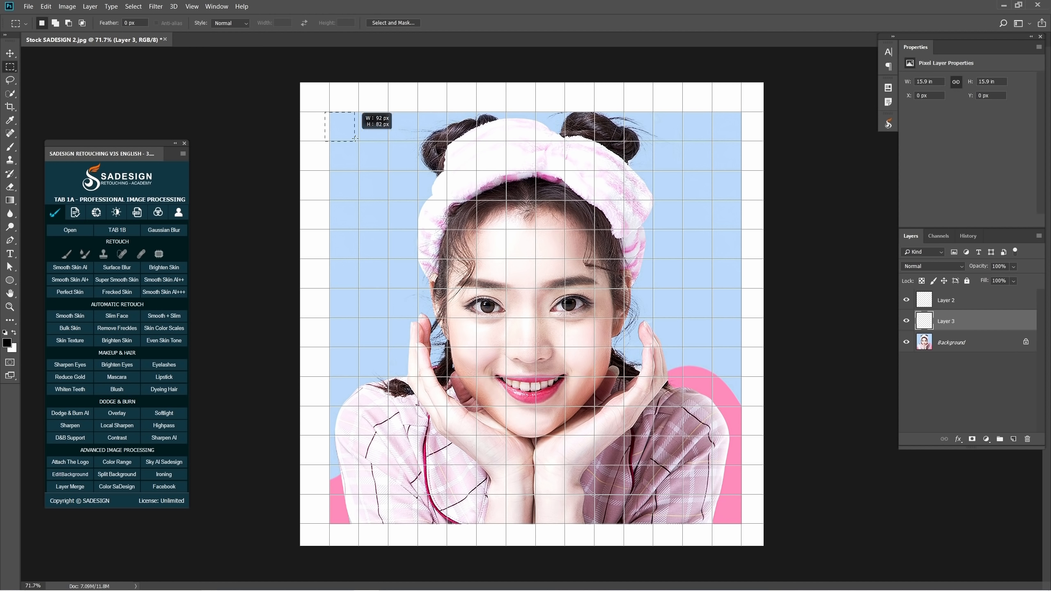
# Select an L-shape of three grid cells at each of the photo's four inner corners and fill them white on Layer 3
pyautogui.moveTo(355, 137); pyautogui.dragTo(358, 141)
pyautogui.press('shift')
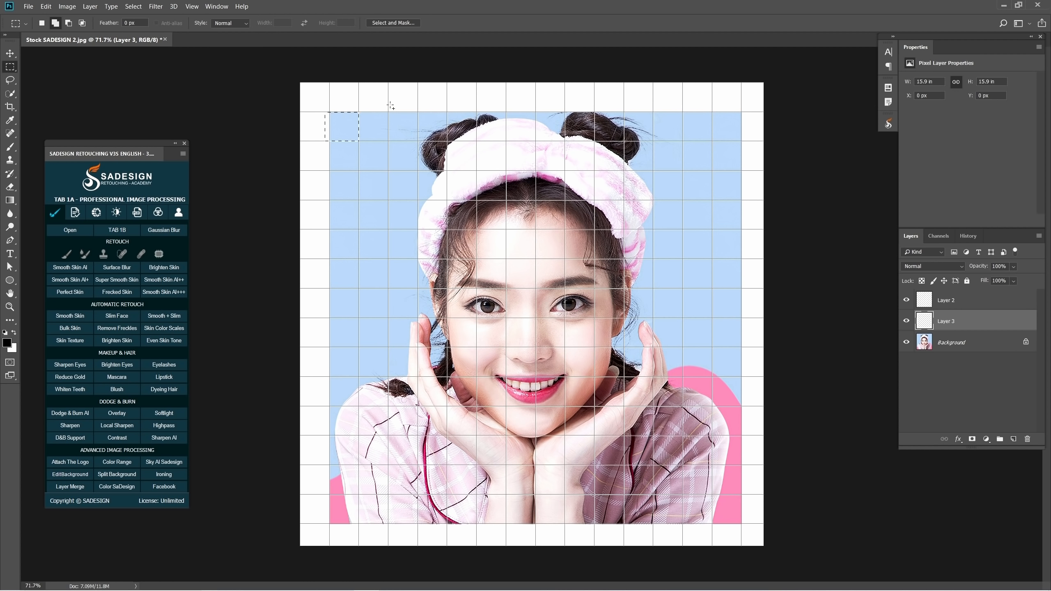
pyautogui.moveTo(390, 106); pyautogui.dragTo(359, 170)
pyautogui.moveTo(319, 533); pyautogui.dragTo(358, 498)
pyautogui.moveTo(314, 464); pyautogui.dragTo(388, 494)
pyautogui.moveTo(742, 533); pyautogui.dragTo(682, 495)
pyautogui.moveTo(748, 465); pyautogui.dragTo(712, 495)
pyautogui.moveTo(742, 111); pyautogui.dragTo(712, 170)
pyautogui.moveTo(682, 106); pyautogui.dragTo(696, 130)
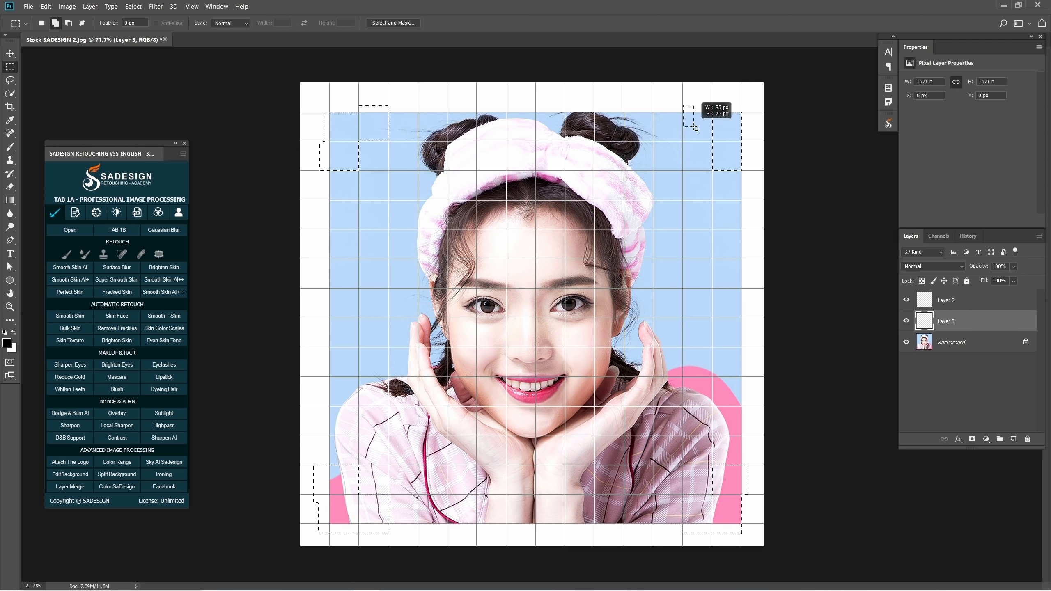
pyautogui.moveTo(695, 130); pyautogui.dragTo(712, 141)
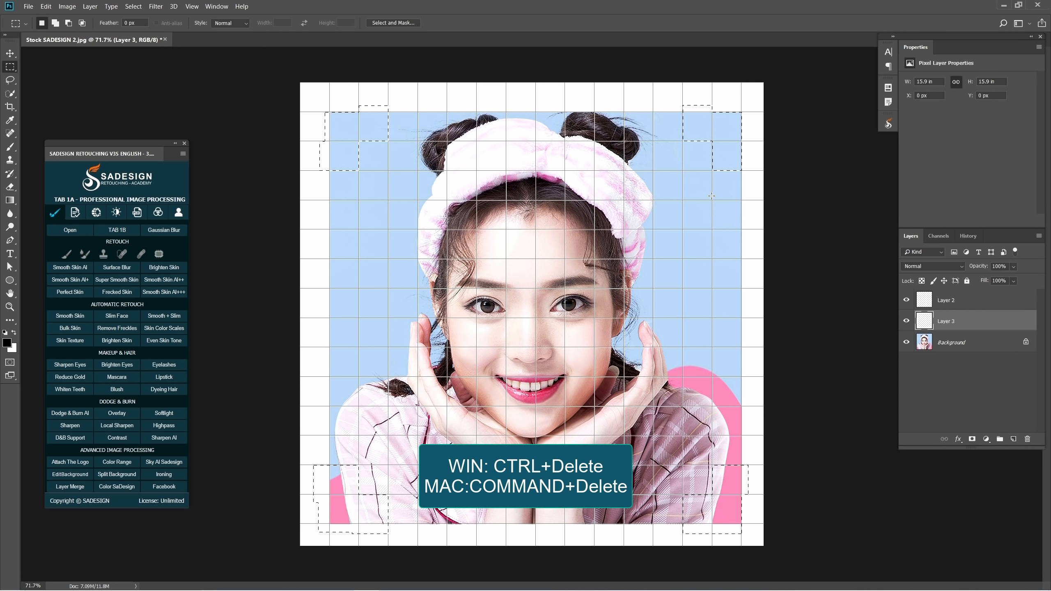
pyautogui.hotkey('ctrl', 'Delete')
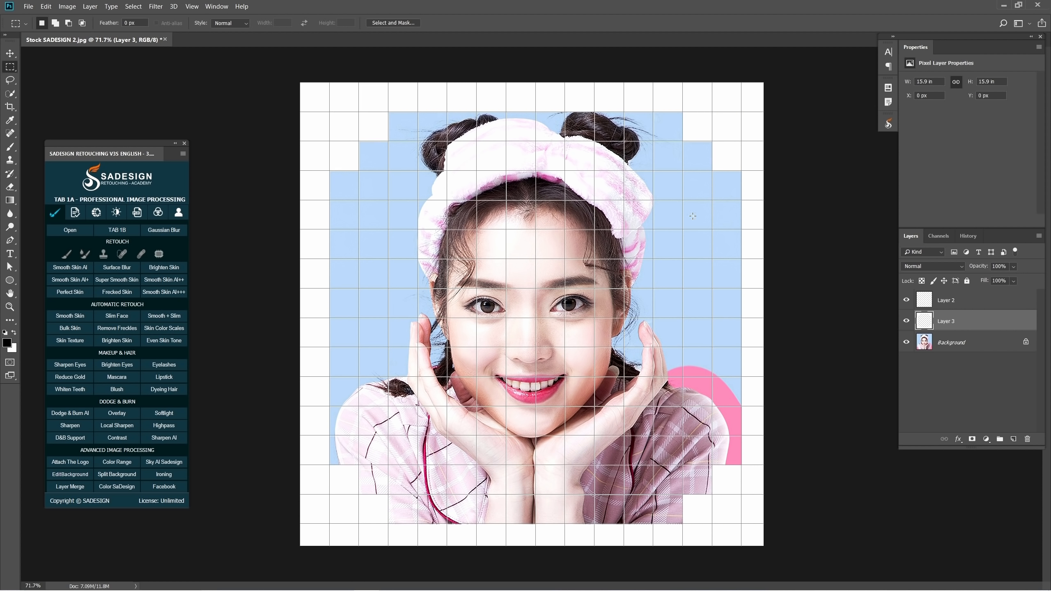
# Select seven single grid cells along the photo's inner edges (two right, two left, one top, two bottom), fill them white and deselect
pyautogui.moveTo(742, 348); pyautogui.dragTo(712, 377)
pyautogui.moveTo(741, 230); pyautogui.dragTo(714, 260)
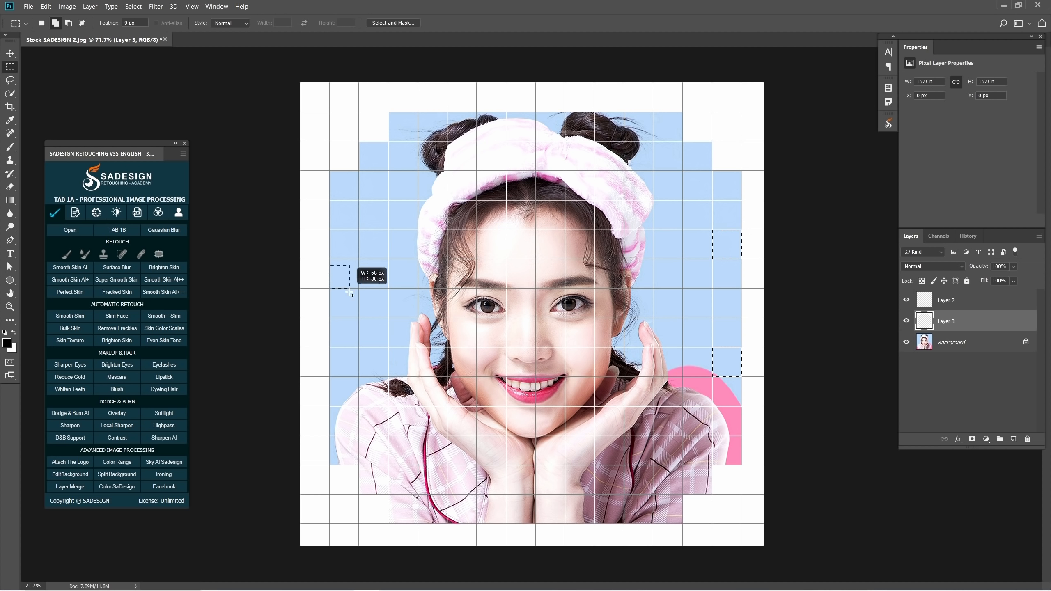
pyautogui.moveTo(329, 259); pyautogui.dragTo(359, 288)
pyautogui.moveTo(330, 348); pyautogui.dragTo(358, 377)
pyautogui.moveTo(506, 141); pyautogui.dragTo(535, 112)
pyautogui.moveTo(447, 523); pyautogui.dragTo(476, 495)
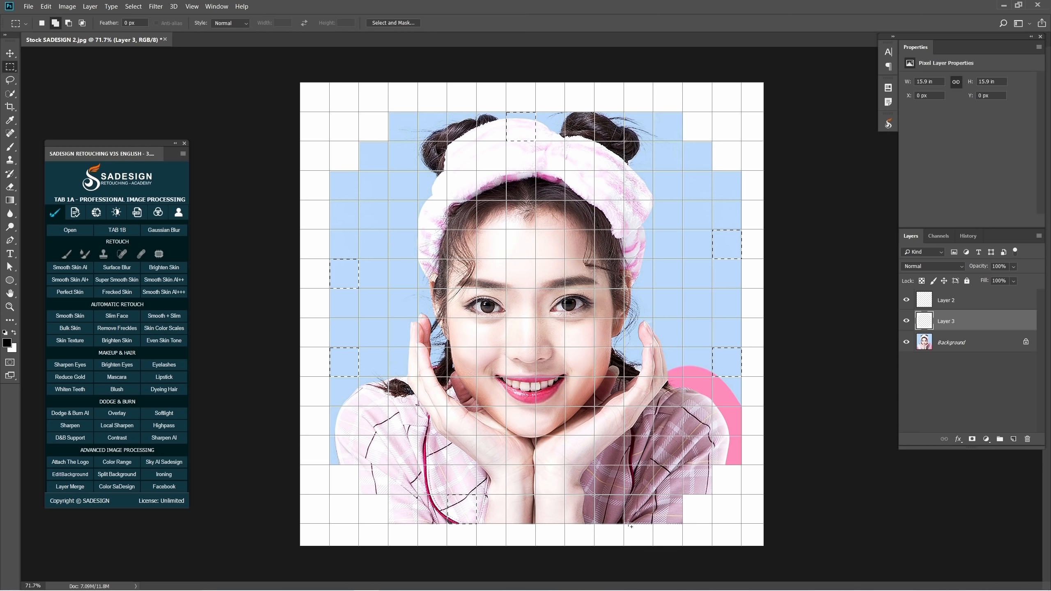
pyautogui.moveTo(624, 523); pyautogui.dragTo(653, 494)
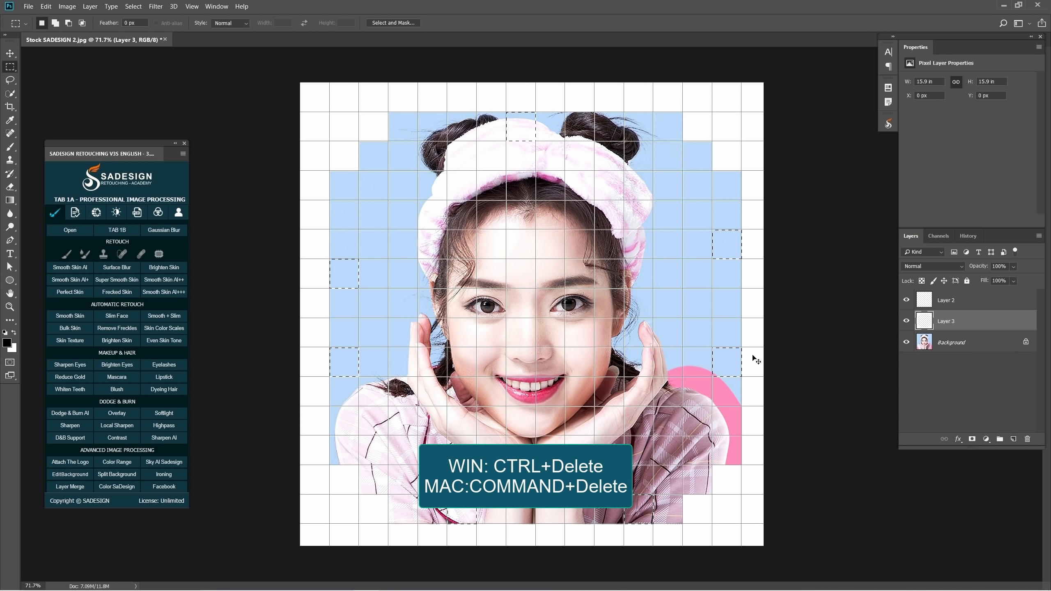
pyautogui.hotkey('ctrl', 'Delete')
pyautogui.hotkey('ctrl', 'd')
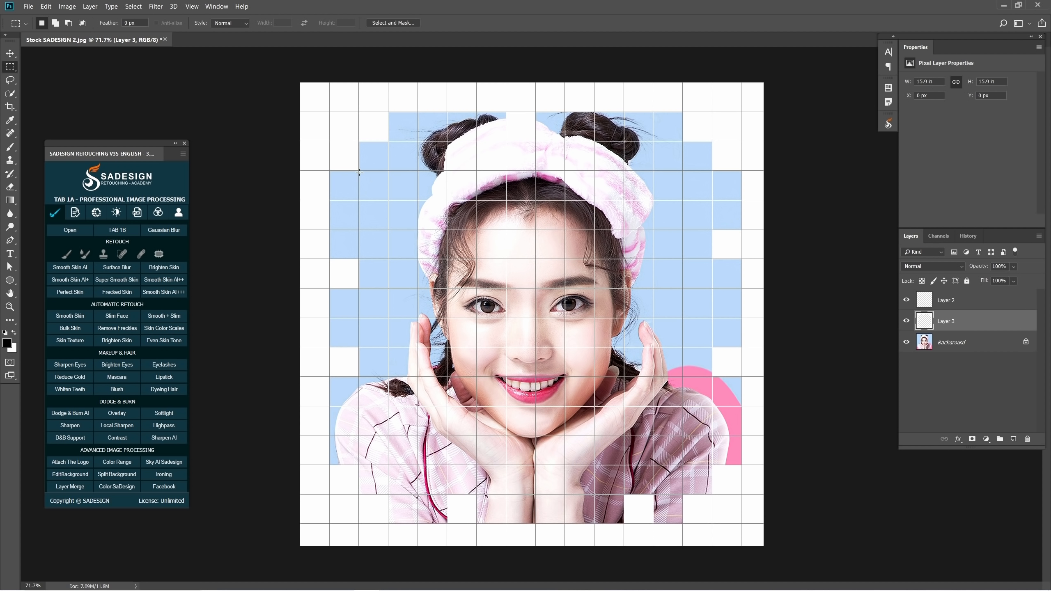
# Fill the single blue grid cell diagonally inside the photo's upper-left stepped corner with white and deselect it
pyautogui.moveTo(358, 171); pyautogui.dragTo(388, 201)
pyautogui.hotkey('ctrl', 'Delete')
pyautogui.hotkey('ctrl', 'd')
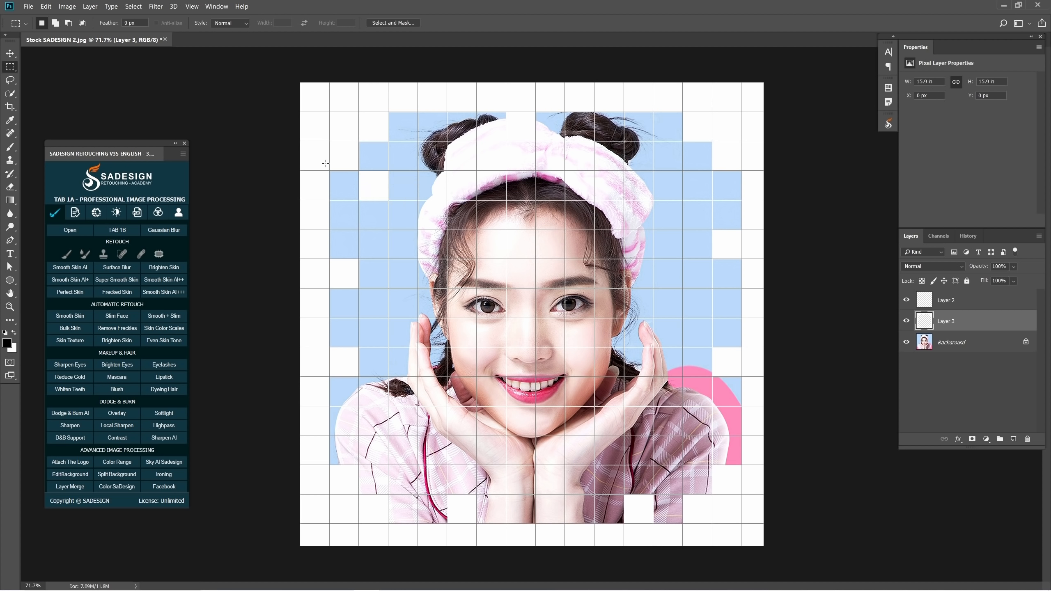
# Select seven scattered grid cells over the blue background, hair buns, raised hand and sleeve with the Rectangular Marquee tool
pyautogui.moveTo(359, 201); pyautogui.dragTo(389, 230)
pyautogui.moveTo(448, 112); pyautogui.dragTo(476, 141)
pyautogui.moveTo(624, 141); pyautogui.dragTo(653, 170)
pyautogui.moveTo(653, 260); pyautogui.dragTo(683, 230)
pyautogui.moveTo(683, 347); pyautogui.dragTo(653, 377)
pyautogui.moveTo(417, 435); pyautogui.dragTo(447, 464)
pyautogui.moveTo(359, 407); pyautogui.dragTo(393, 438)
# Add a Hue/Saturation adjustment layer for the selected cells with Colorize enabled and Hue set to 51
pyautogui.click(987, 440)
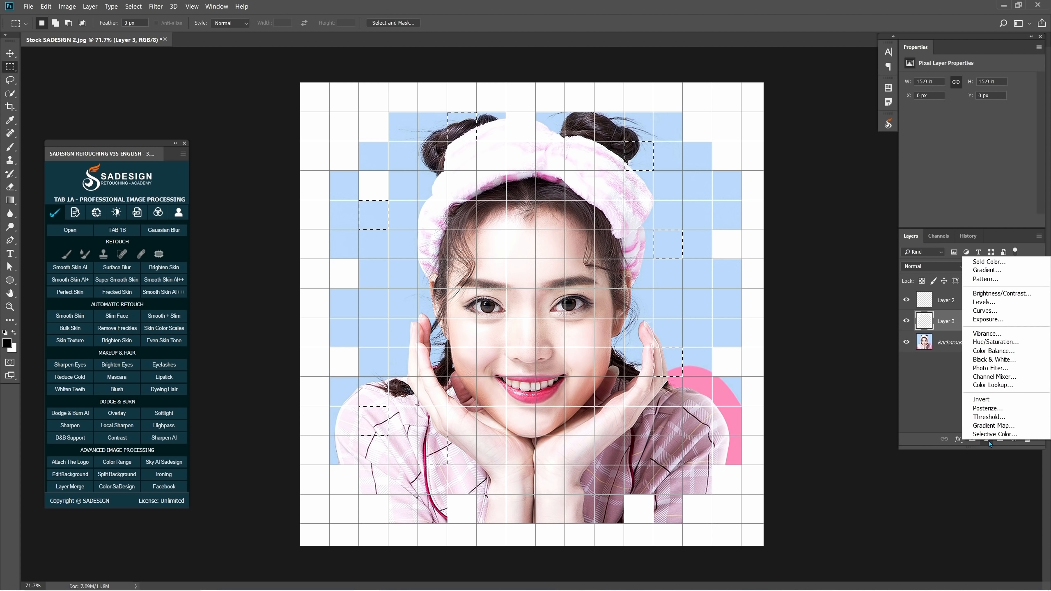
pyautogui.click(993, 341)
pyautogui.click(951, 170)
pyautogui.moveTo(906, 117); pyautogui.dragTo(923, 118)
# Select six more scattered grid cells: three on the blue background, one above each shoulder area or sleeve, and one on the headband
pyautogui.moveTo(388, 290); pyautogui.dragTo(417, 317)
pyautogui.moveTo(683, 289); pyautogui.dragTo(712, 317)
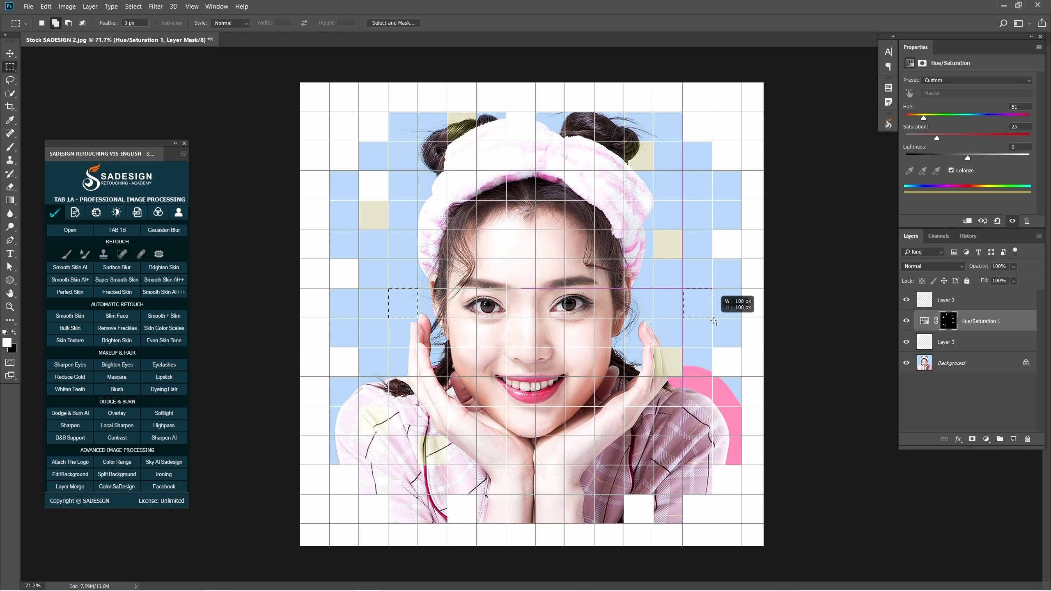
pyautogui.moveTo(683, 170); pyautogui.dragTo(712, 200)
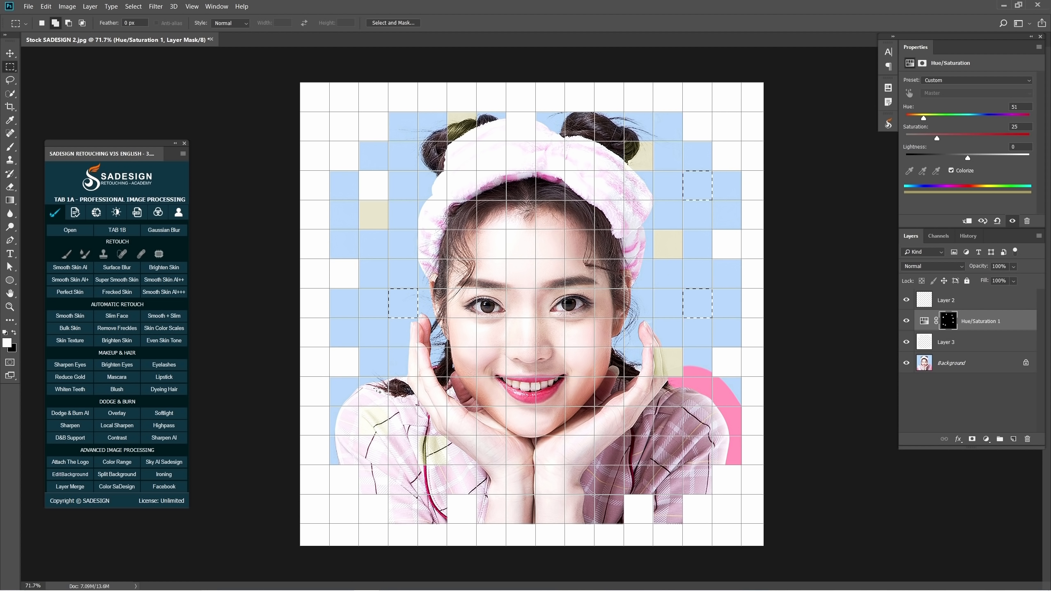
pyautogui.moveTo(389, 377); pyautogui.dragTo(418, 405)
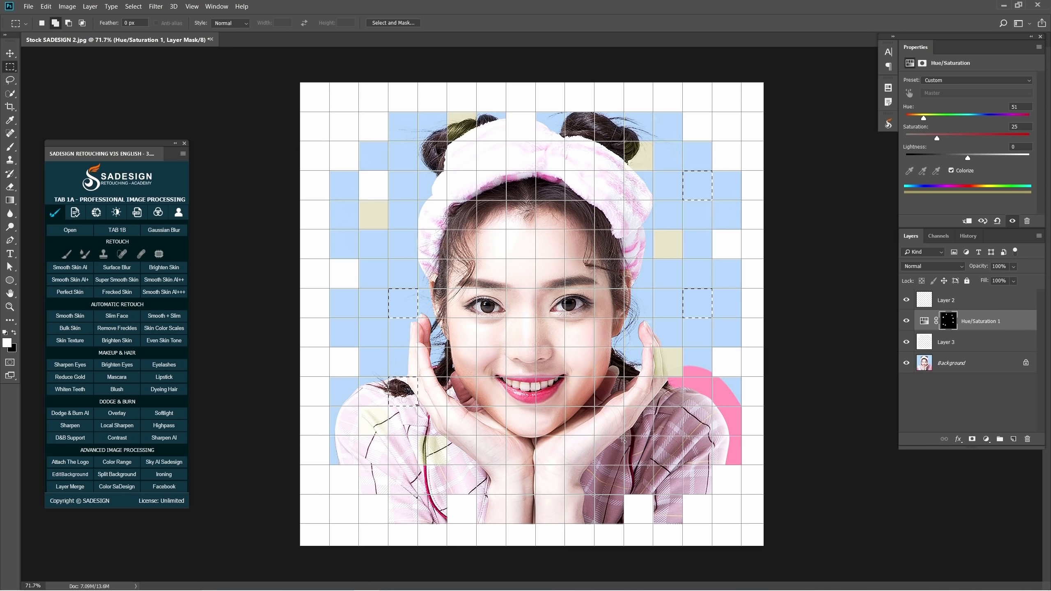
pyautogui.moveTo(624, 436); pyautogui.dragTo(653, 464)
pyautogui.moveTo(566, 142); pyautogui.dragTo(593, 170)
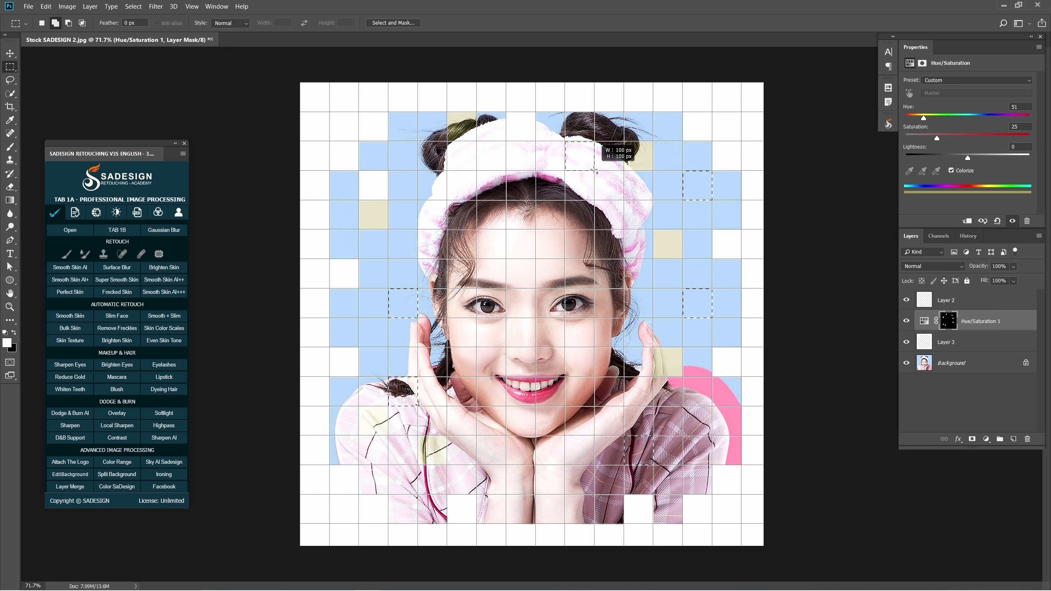
# Add a second Hue/Saturation adjustment layer for the selected cells with Colorize enabled, keeping Hue 0 and Saturation 25
pyautogui.click(987, 440)
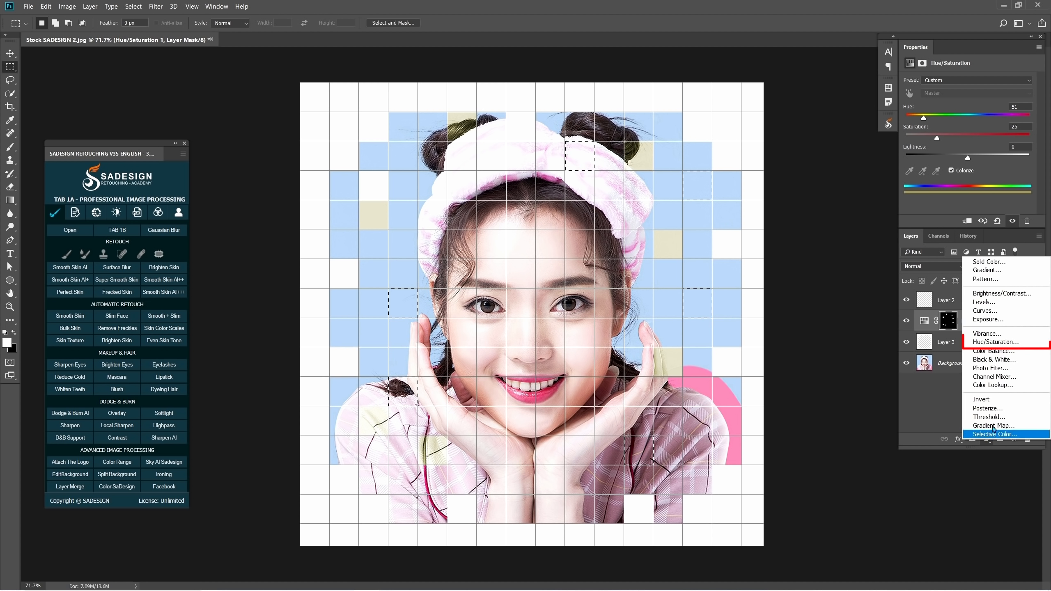
pyautogui.click(1026, 347)
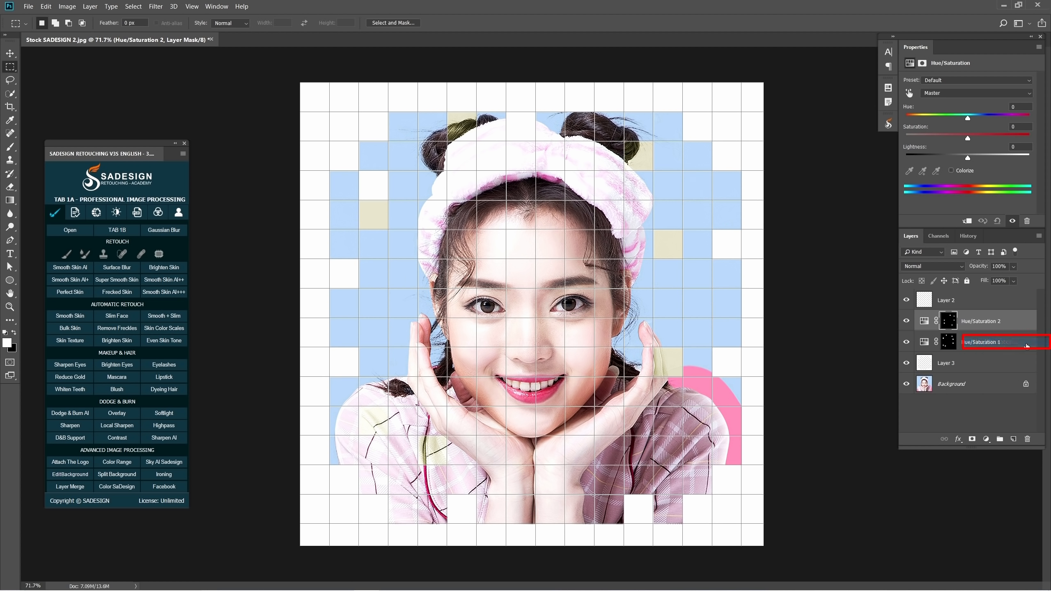
pyautogui.click(954, 170)
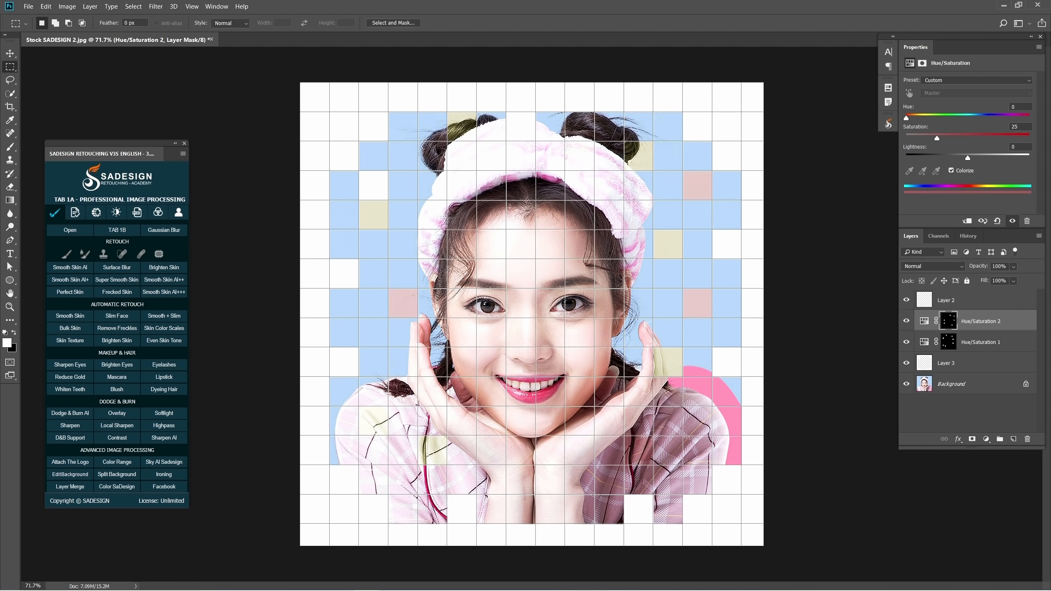
# Select seven grid cells across the hairline, headband, hair beside the face, chin, sleeve and lower-left shirt
pyautogui.moveTo(505, 170); pyautogui.dragTo(536, 200)
pyautogui.moveTo(594, 171); pyautogui.dragTo(624, 200)
pyautogui.moveTo(417, 230); pyautogui.dragTo(447, 259)
pyautogui.moveTo(594, 435); pyautogui.dragTo(624, 464)
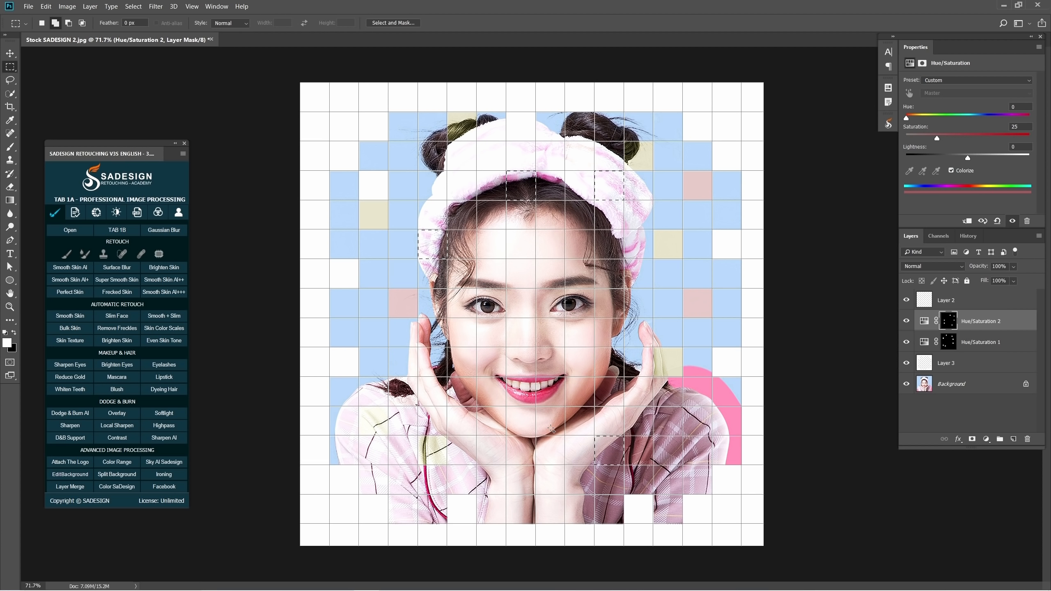
pyautogui.moveTo(476, 406); pyautogui.dragTo(506, 435)
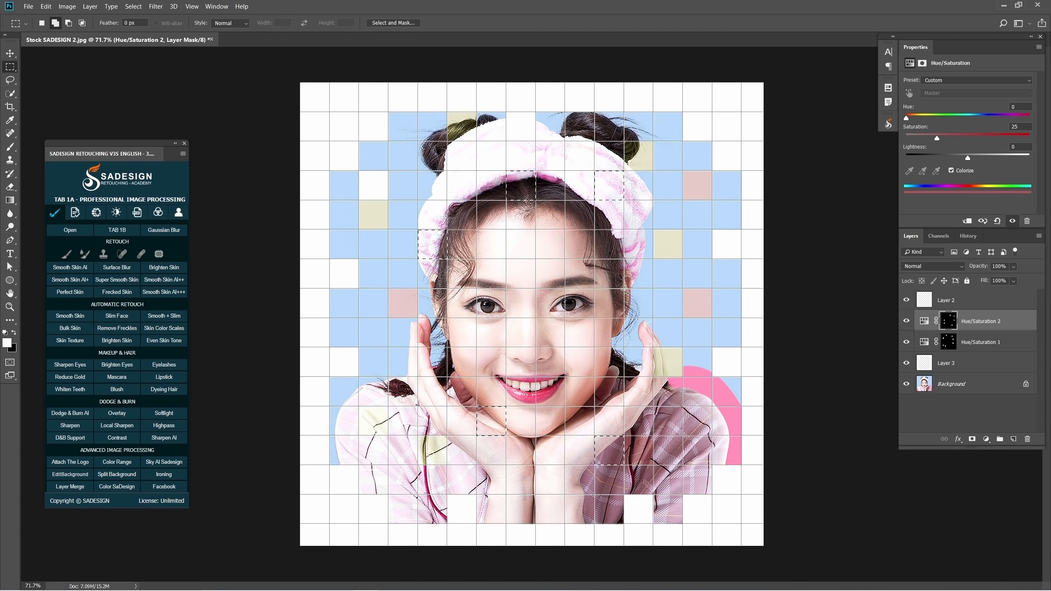
pyautogui.moveTo(623, 289); pyautogui.dragTo(654, 317)
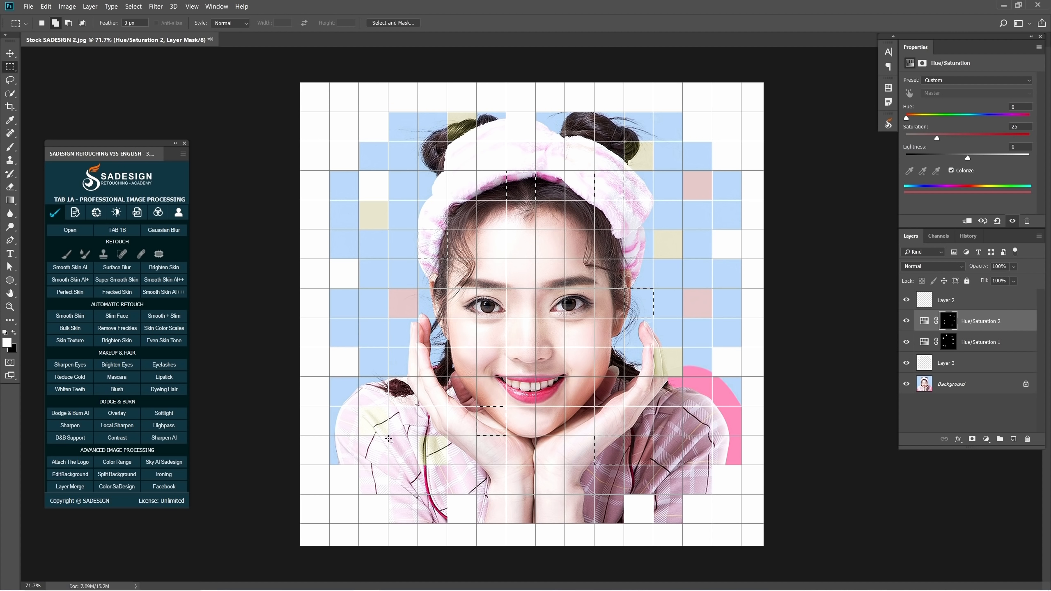
pyautogui.moveTo(388, 495); pyautogui.dragTo(418, 524)
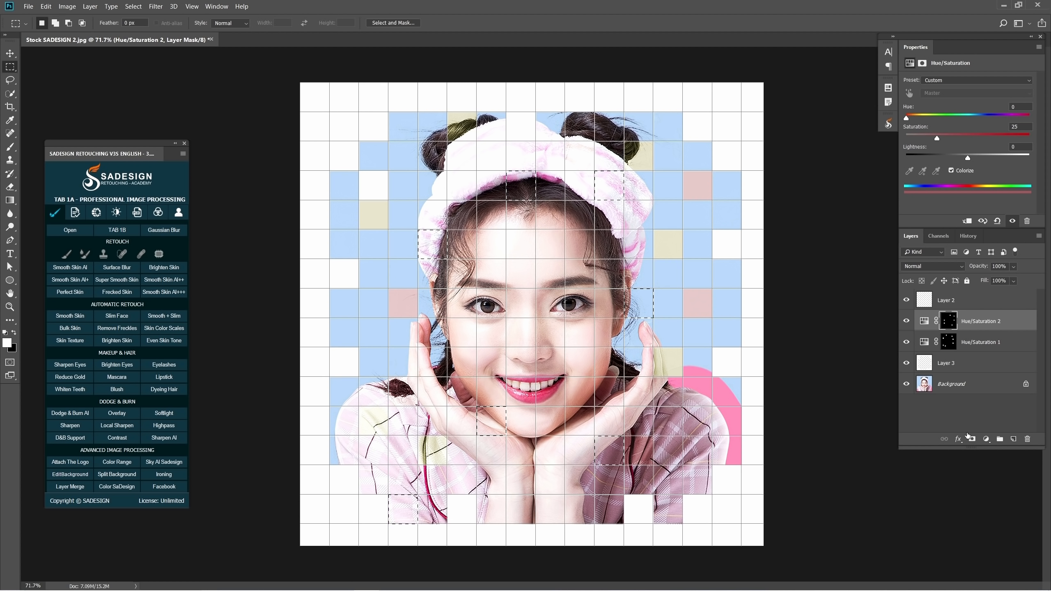
# Add a third Hue/Saturation adjustment layer for the selected cells with Colorize enabled and Hue set to 162
pyautogui.click(987, 439)
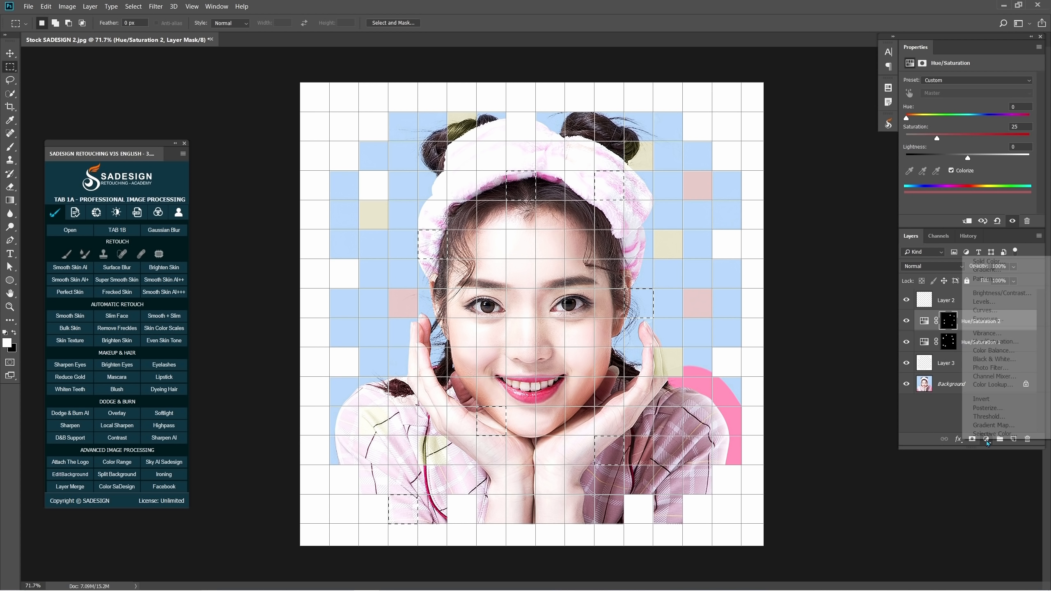
pyautogui.click(1027, 342)
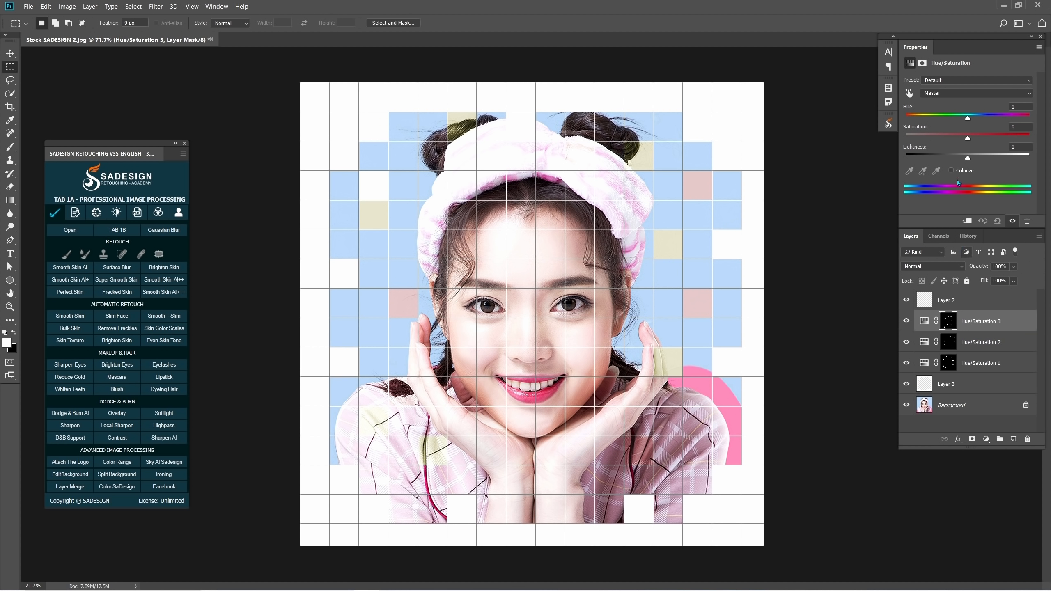
pyautogui.click(951, 170)
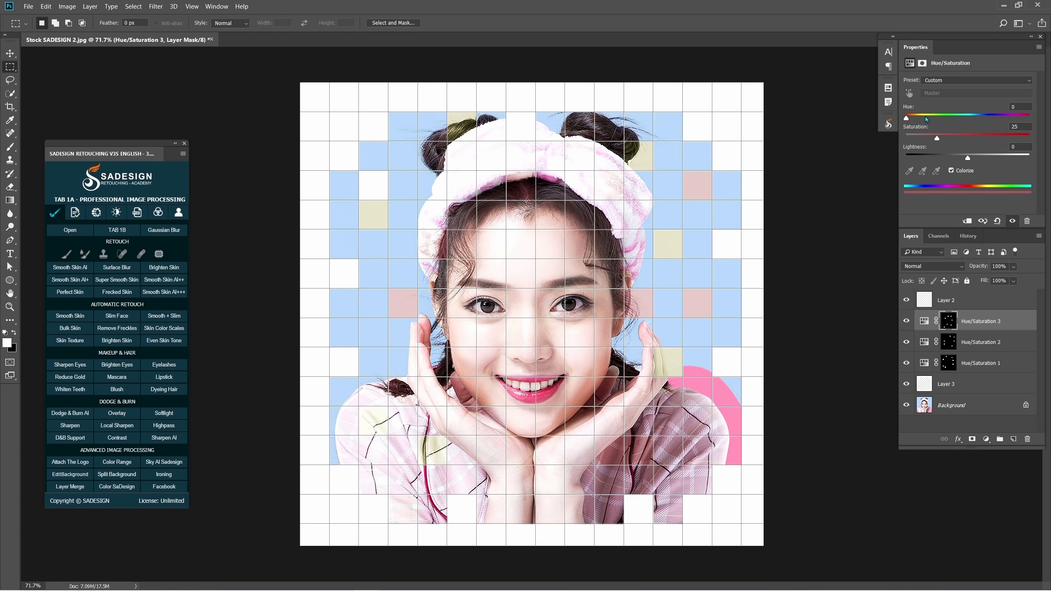
pyautogui.moveTo(913, 118); pyautogui.dragTo(961, 117)
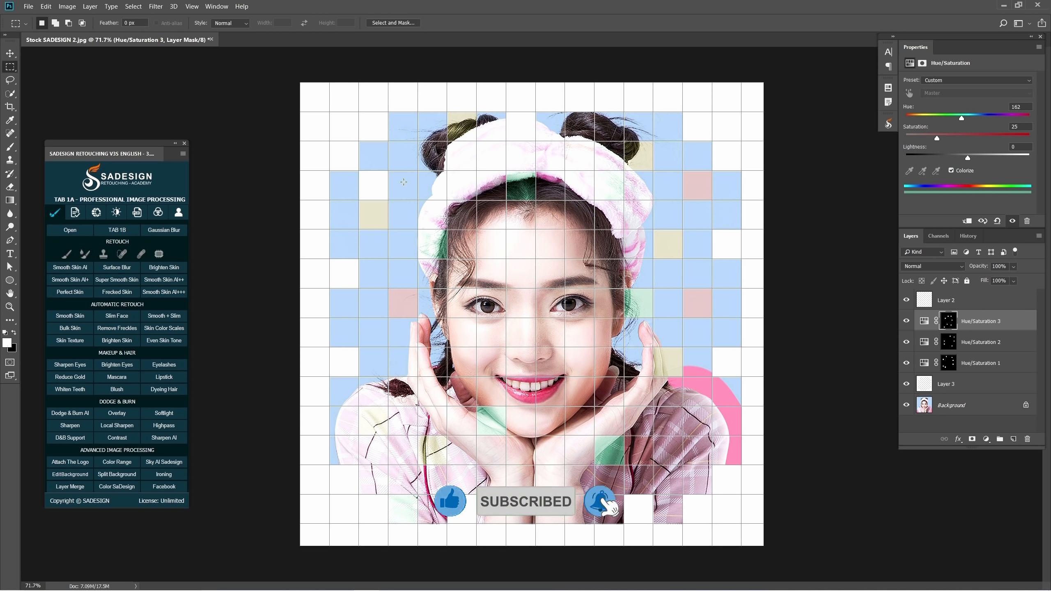
# Select five grid cells around the headband, both cheeks, background and right sleeve, and add a Black & White adjustment layer for them
pyautogui.moveTo(417, 170); pyautogui.dragTo(447, 200)
pyautogui.moveTo(594, 318); pyautogui.dragTo(623, 348)
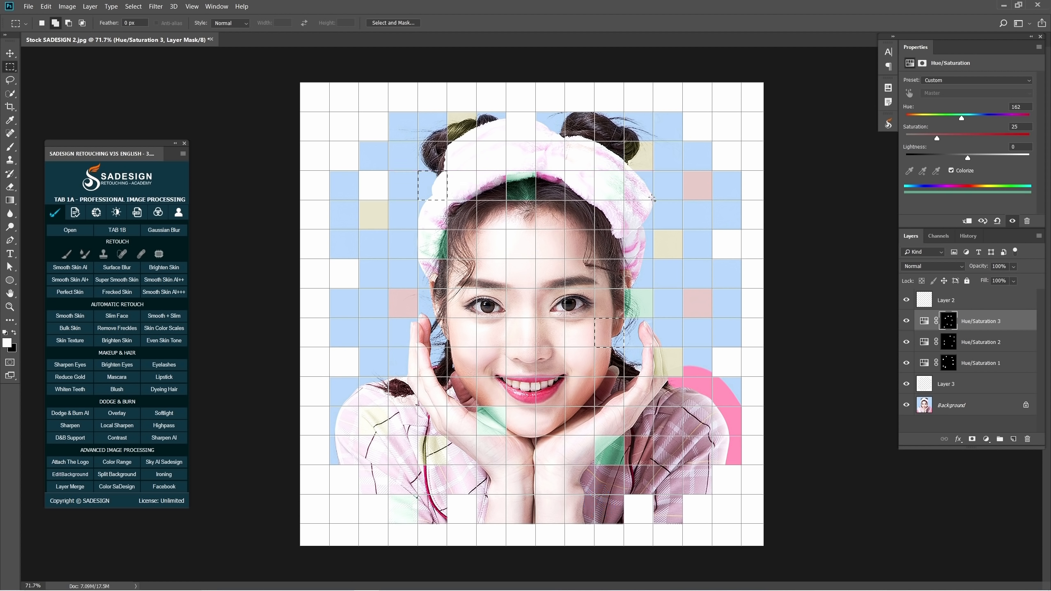
pyautogui.moveTo(653, 200); pyautogui.dragTo(683, 230)
pyautogui.moveTo(447, 347); pyautogui.dragTo(476, 377)
pyautogui.moveTo(683, 407); pyautogui.dragTo(713, 436)
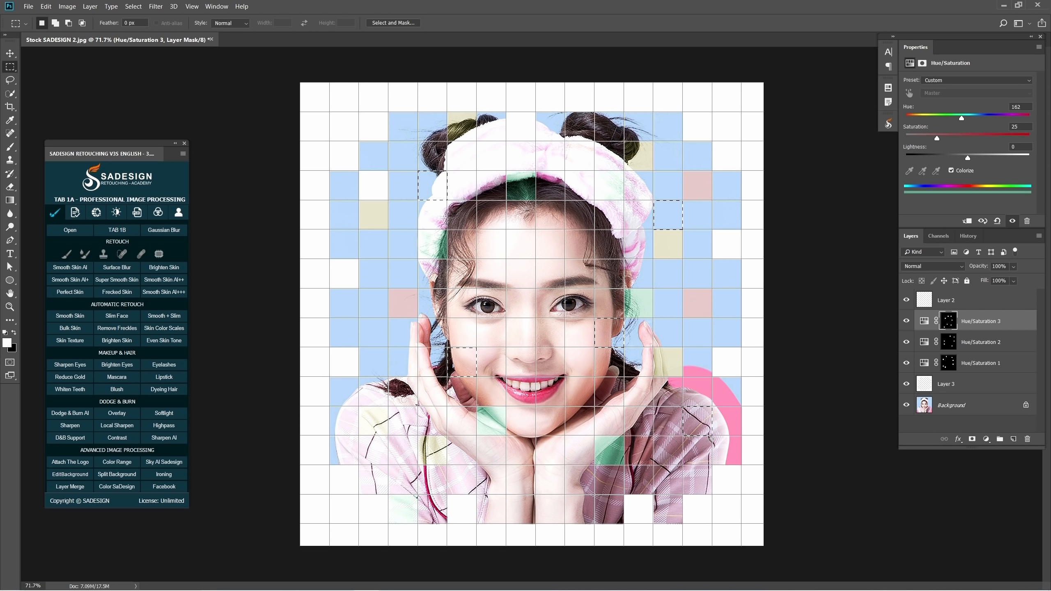
pyautogui.click(986, 439)
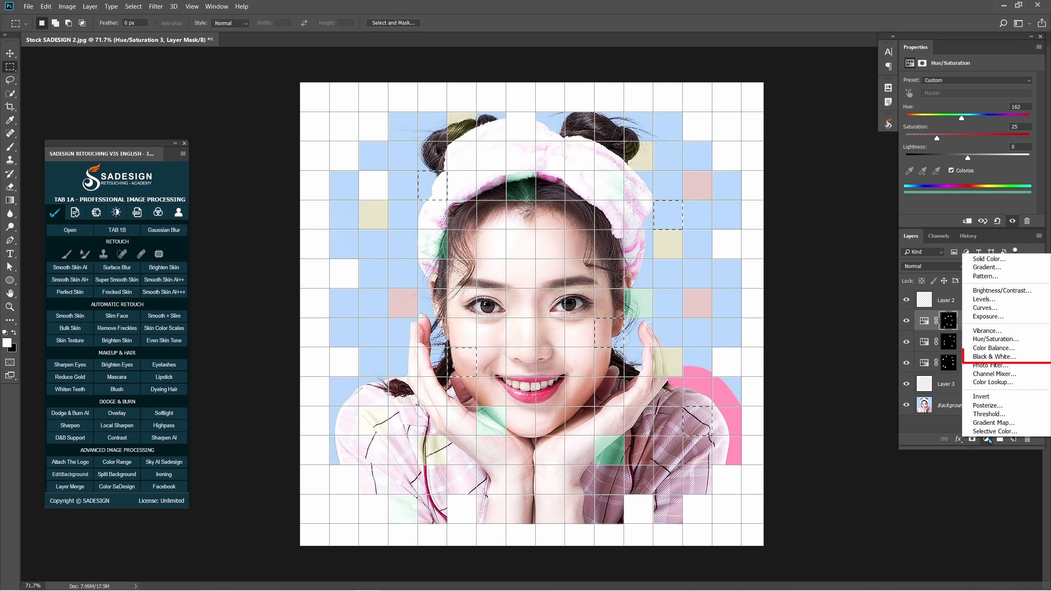
pyautogui.click(1034, 357)
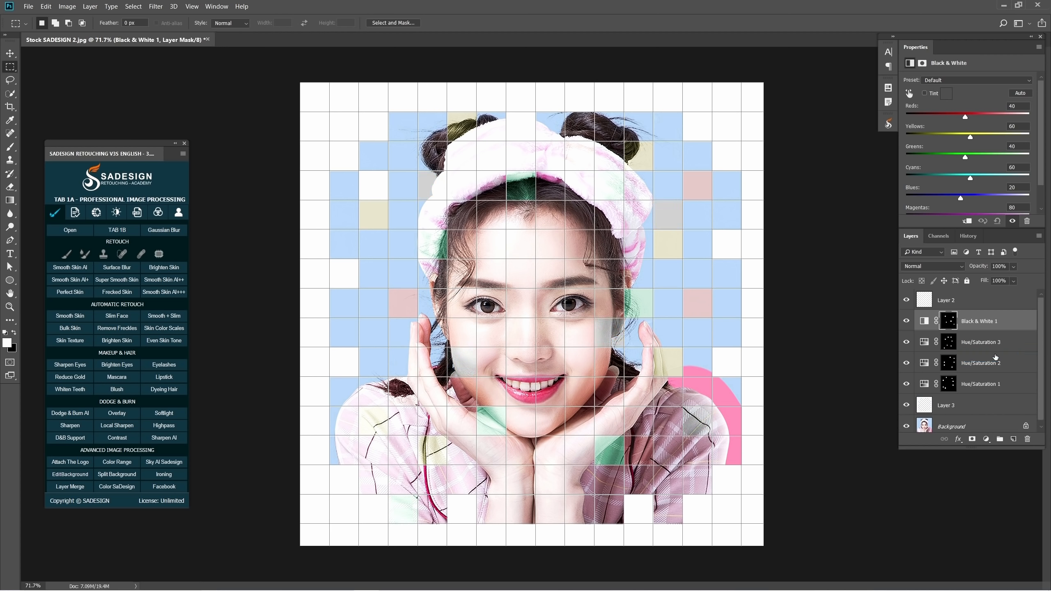
# Add a white Stroke layer style to the gridline layer, Layer 2, with size 2 px and position Outside
pyautogui.click(956, 299)
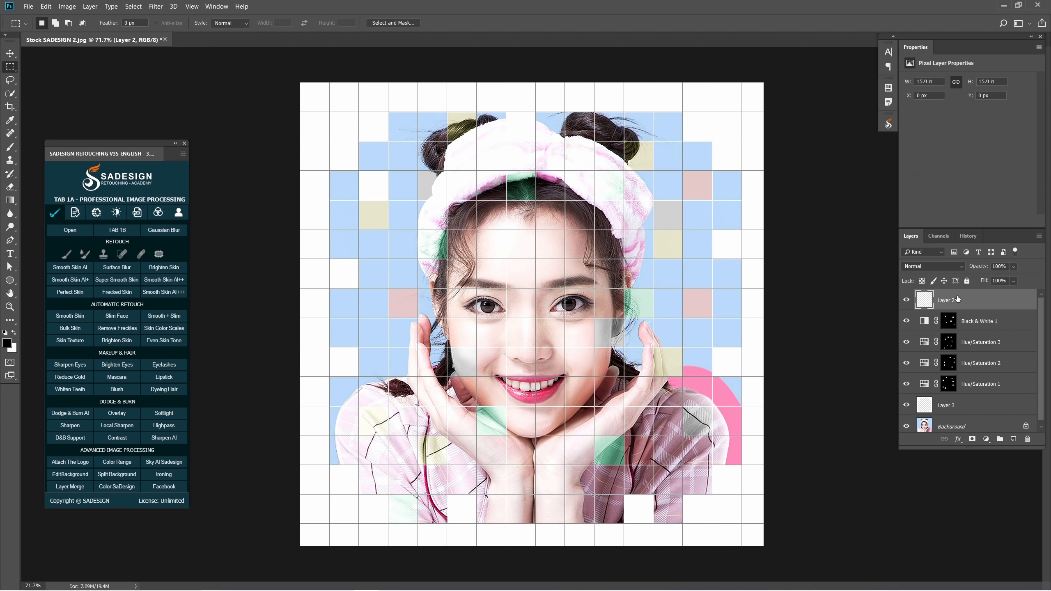
pyautogui.click(959, 439)
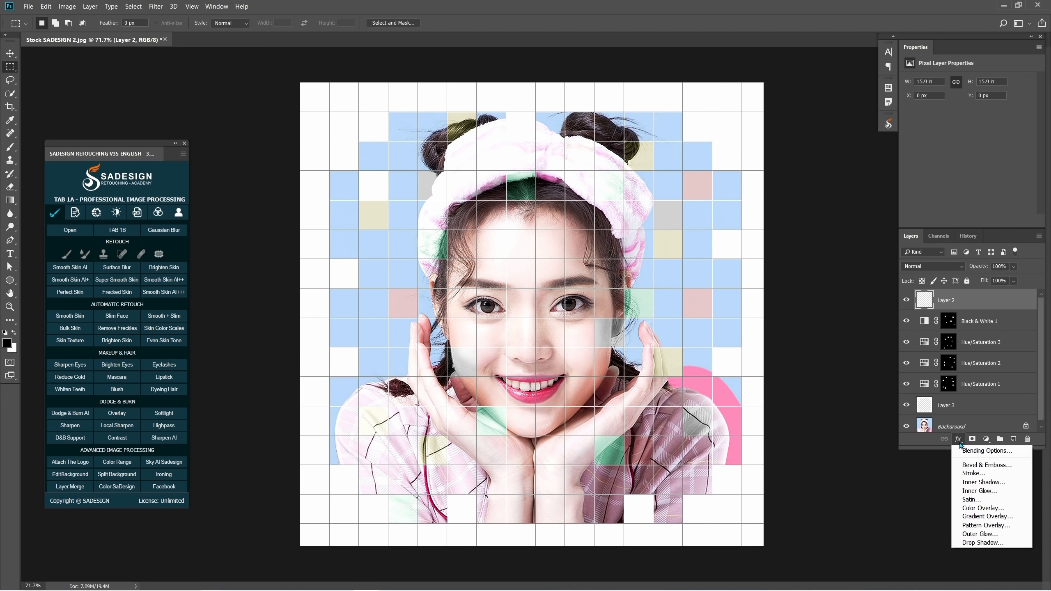
pyautogui.click(993, 451)
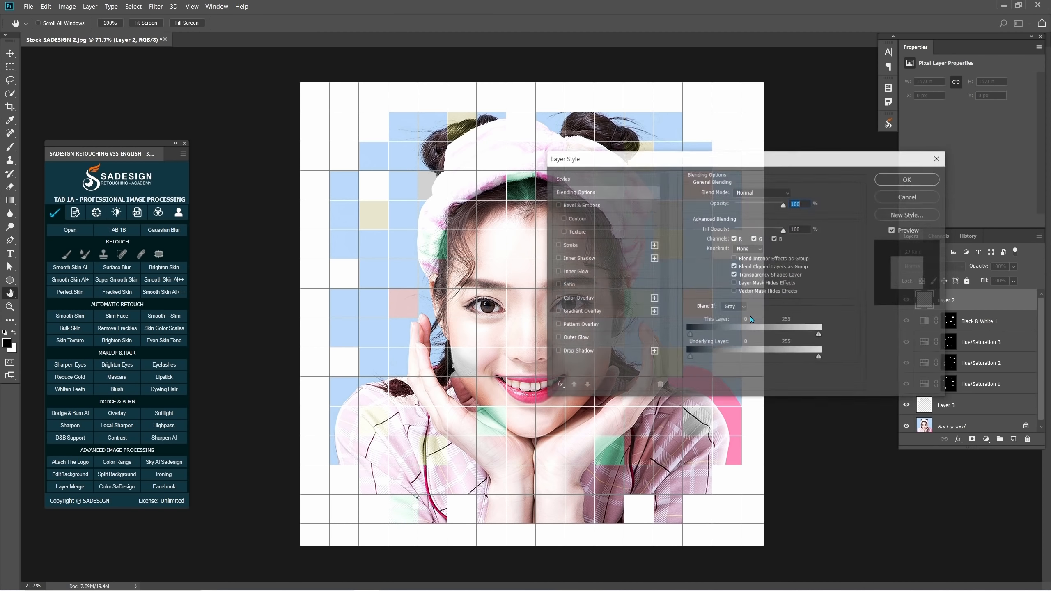
pyautogui.click(568, 246)
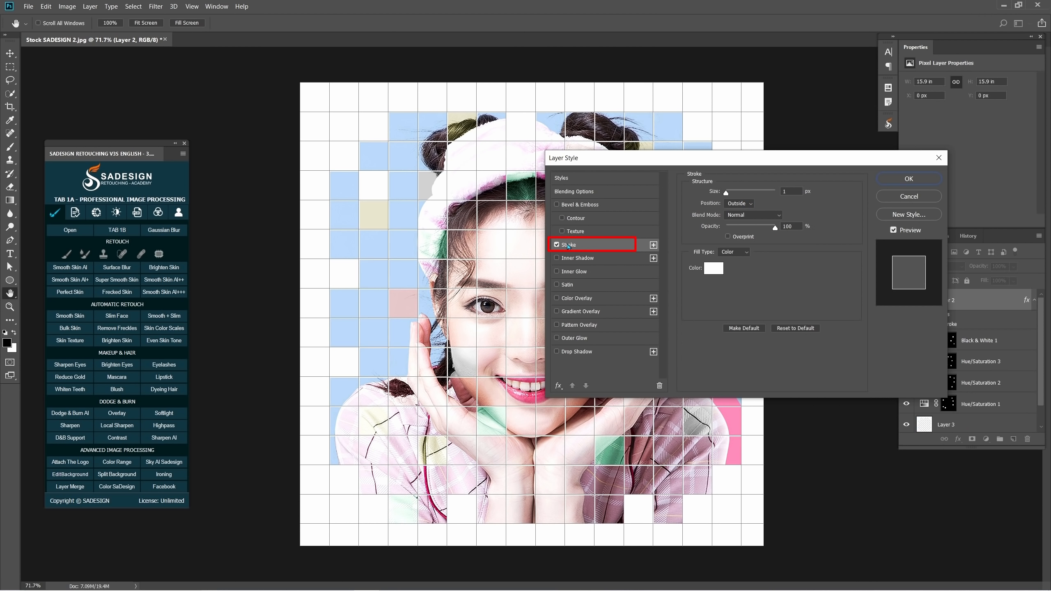
pyautogui.click(744, 203)
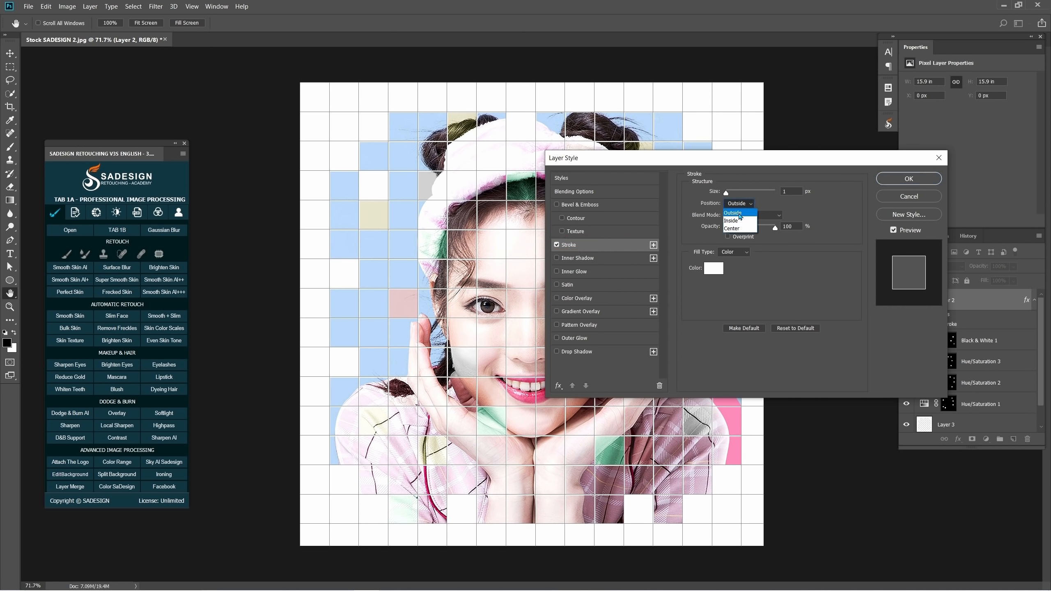
pyautogui.click(740, 214)
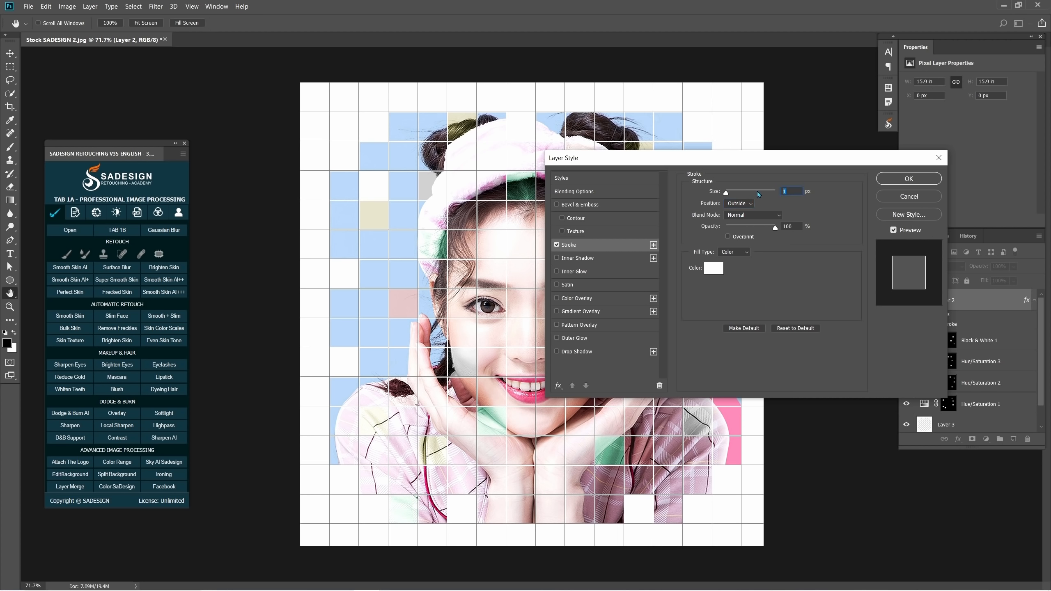
pyautogui.write('2')
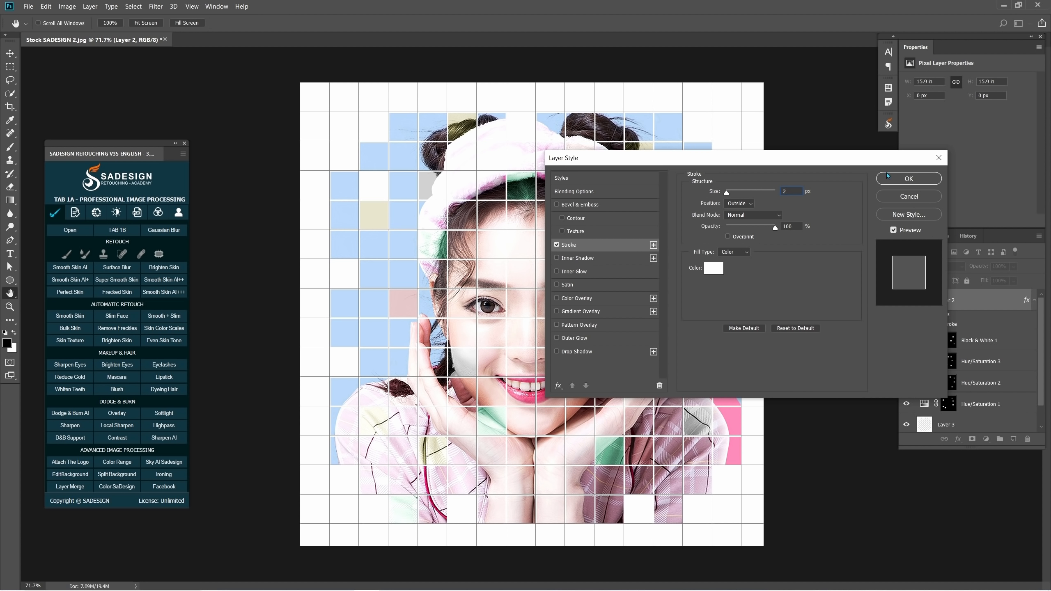
pyautogui.click(898, 180)
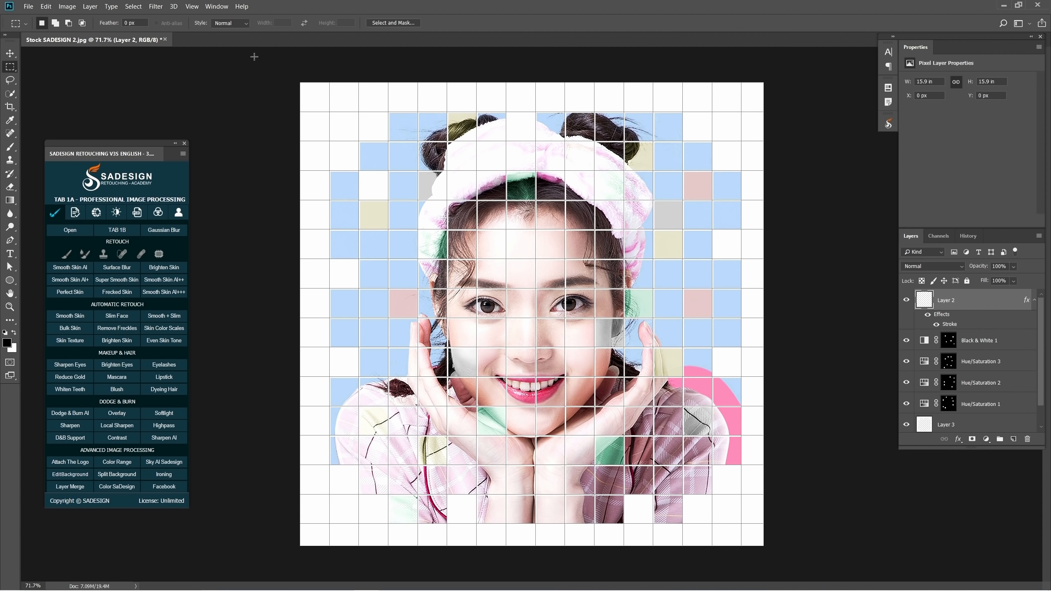
# Turn off the document grid overlay so only the stroked white gridlines divide the portrait
pyautogui.click(191, 6)
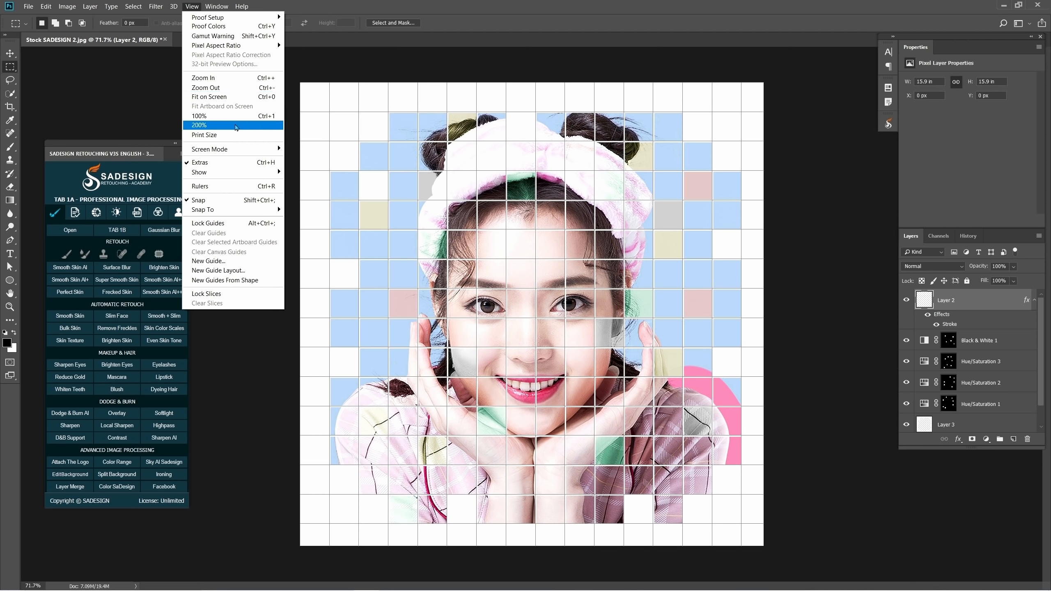
pyautogui.moveTo(264, 172)
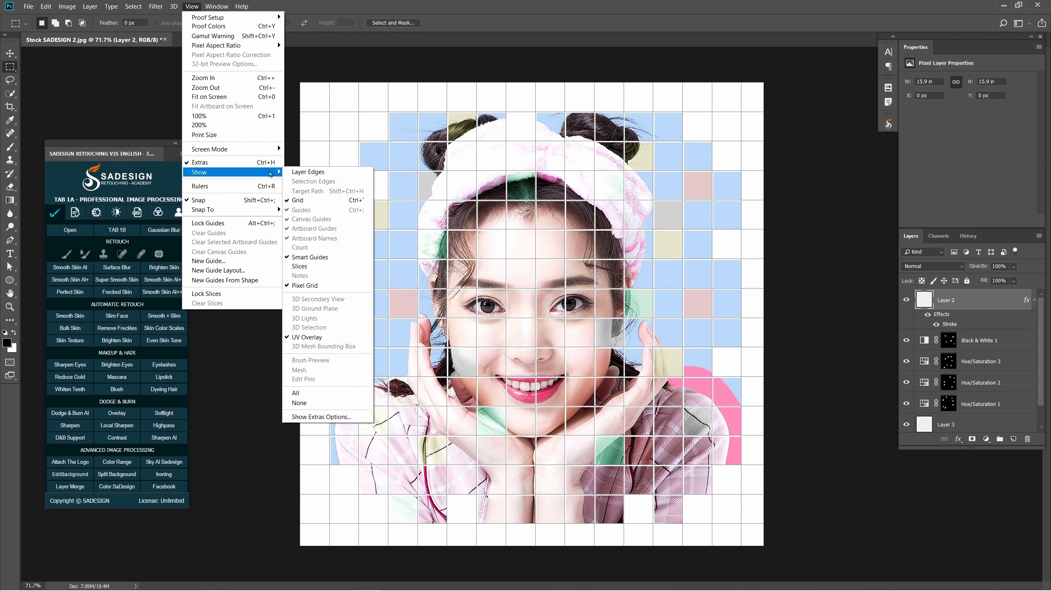
pyautogui.click(316, 201)
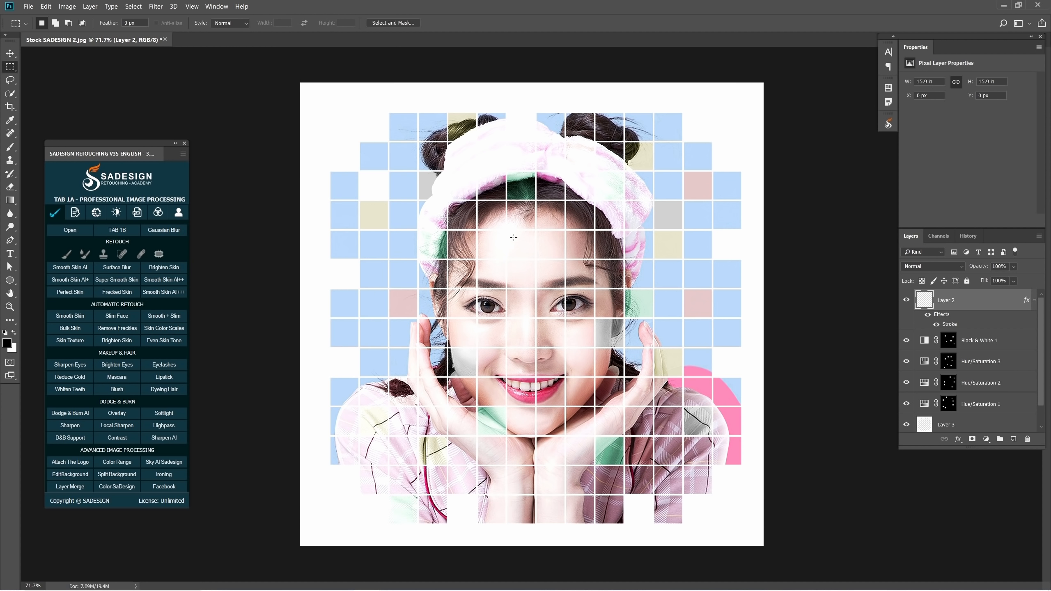
# Inspect the tile effect up close, and return to the original Stock SADESIGN 2.jpg history snapshot for a before-and-after comparison
pyautogui.scroll(2, 515, 238)
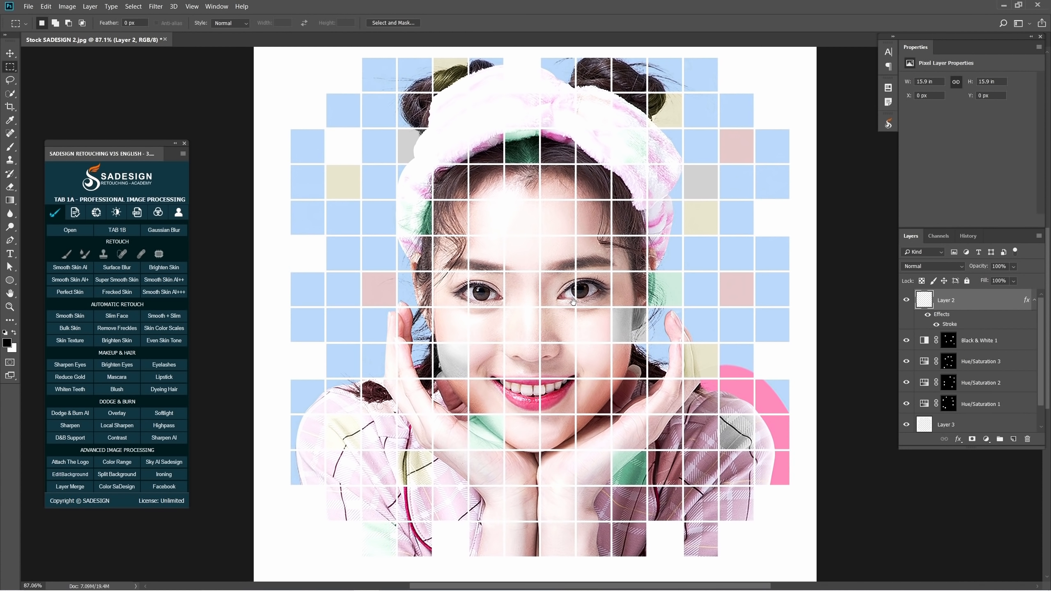
pyautogui.moveTo(572, 302); pyautogui.dragTo(573, 313)
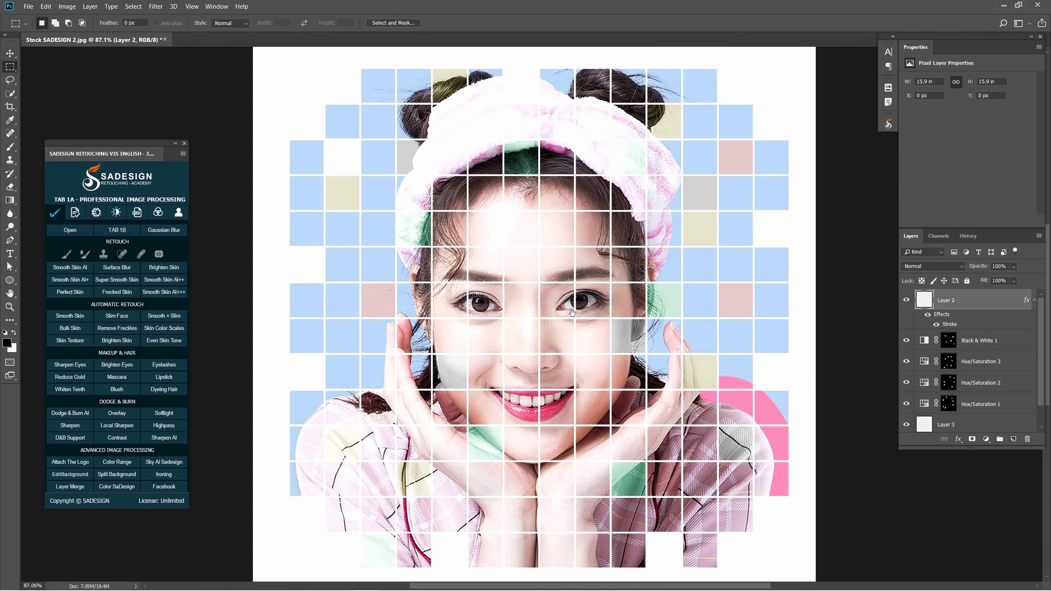
pyautogui.click(968, 236)
pyautogui.moveTo(1041, 416); pyautogui.dragTo(1041, 257)
pyautogui.click(955, 254)
pyautogui.moveTo(618, 334); pyautogui.dragTo(614, 333)
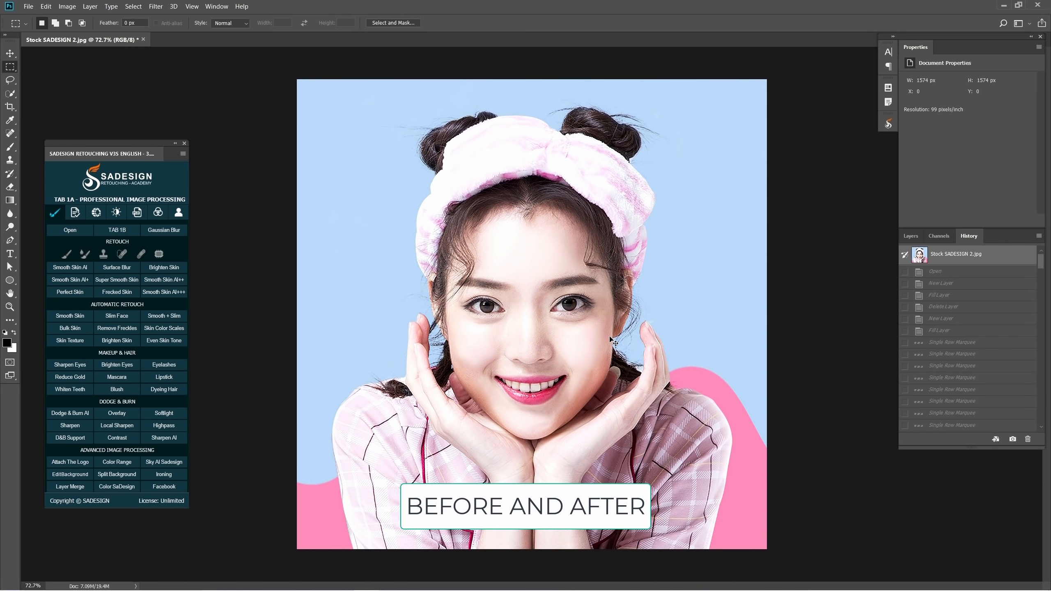